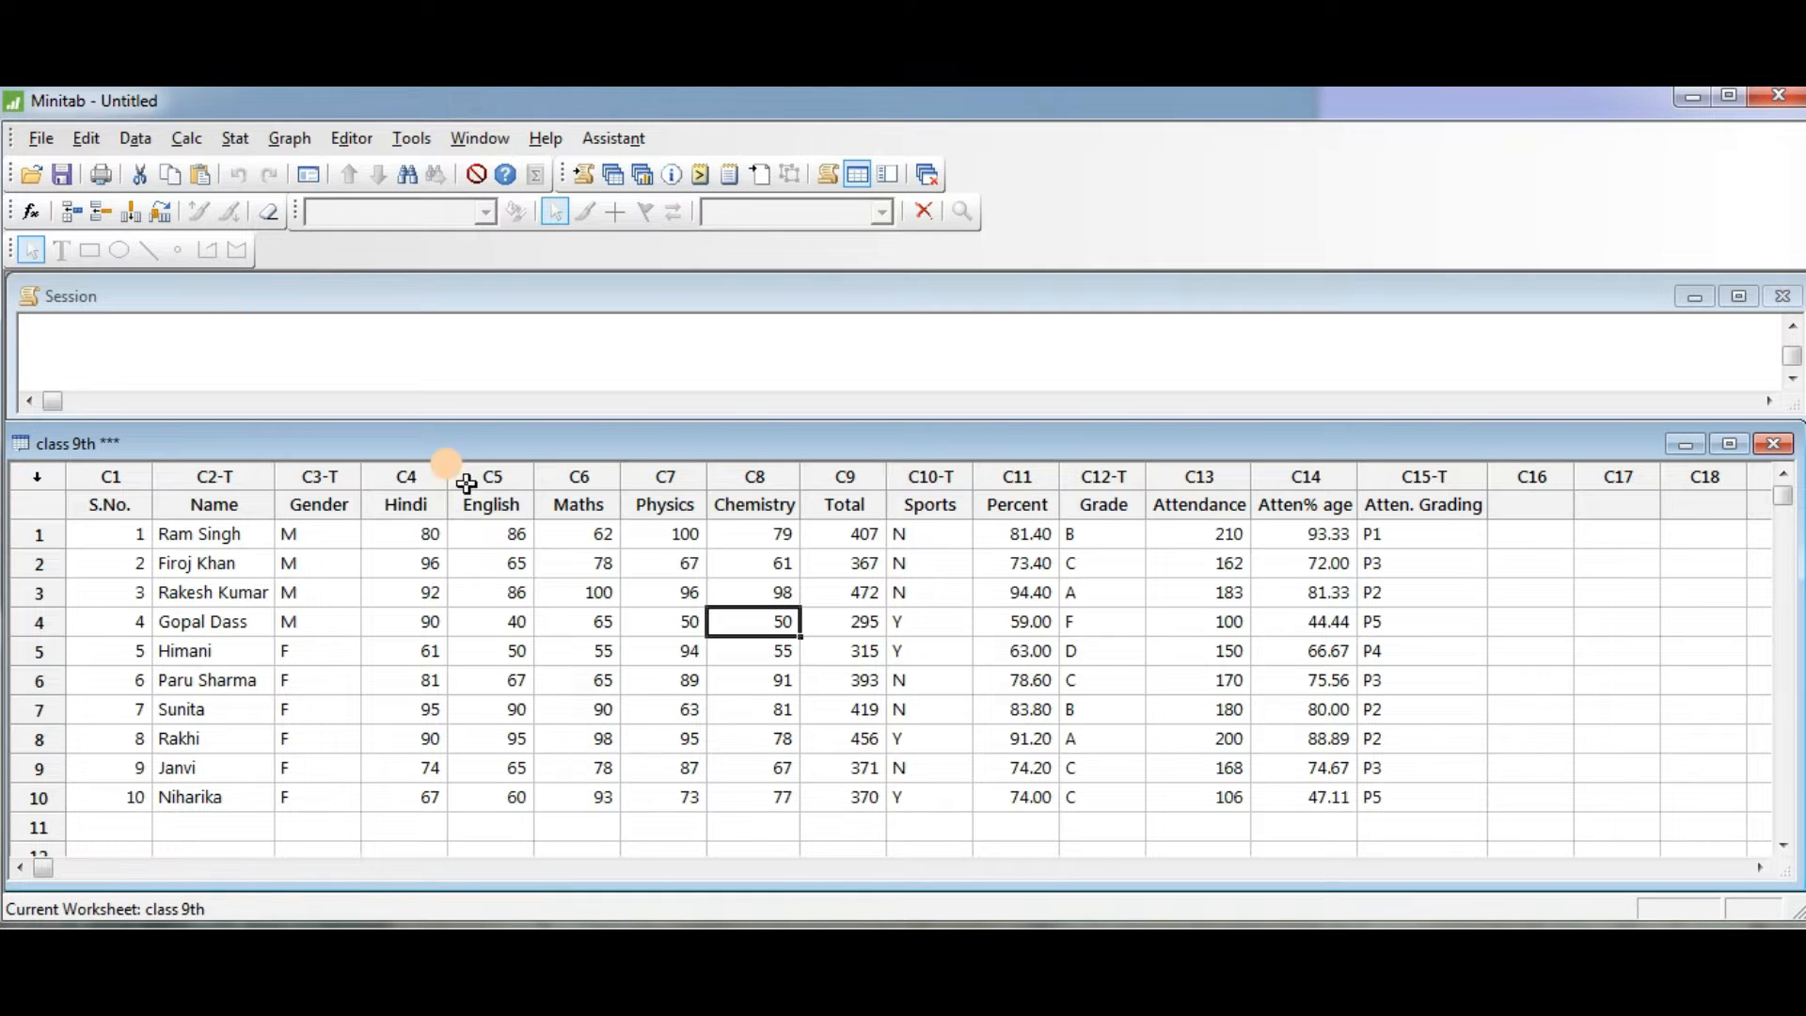
- Create a simple scatterplot of Percent against Atten% age and move the graph window up
click(296, 141)
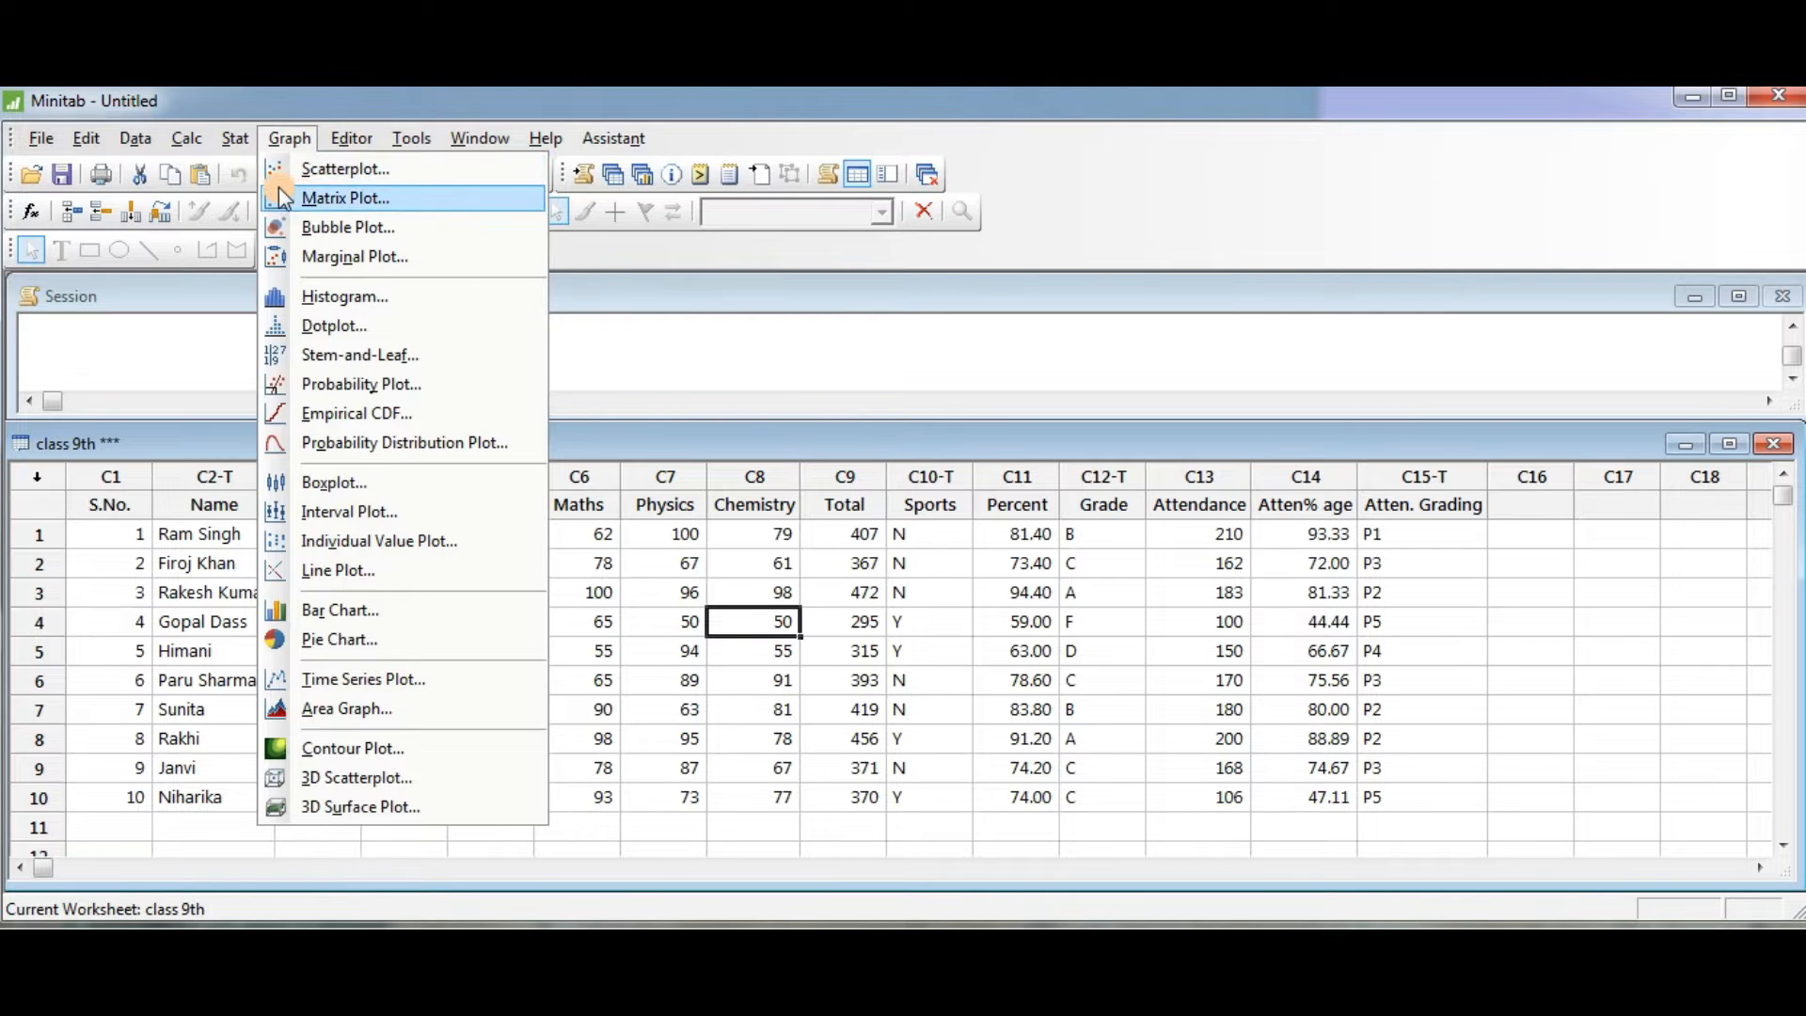
click(379, 168)
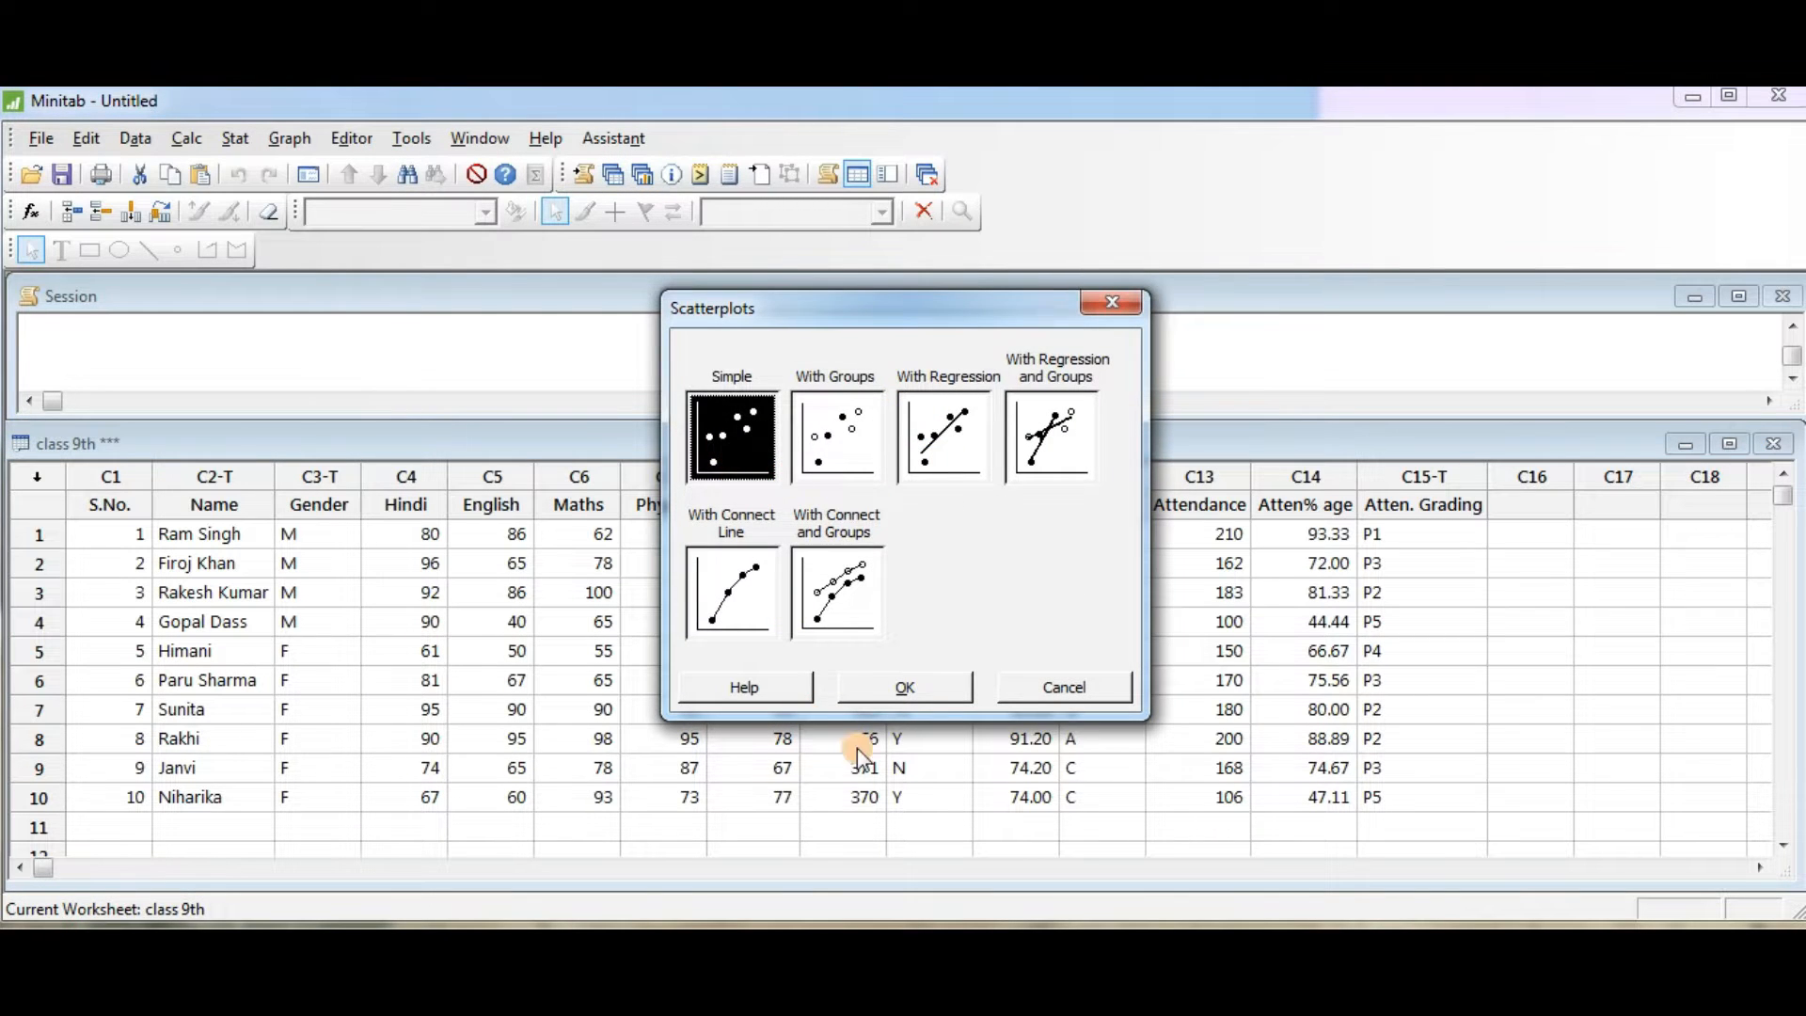
click(912, 691)
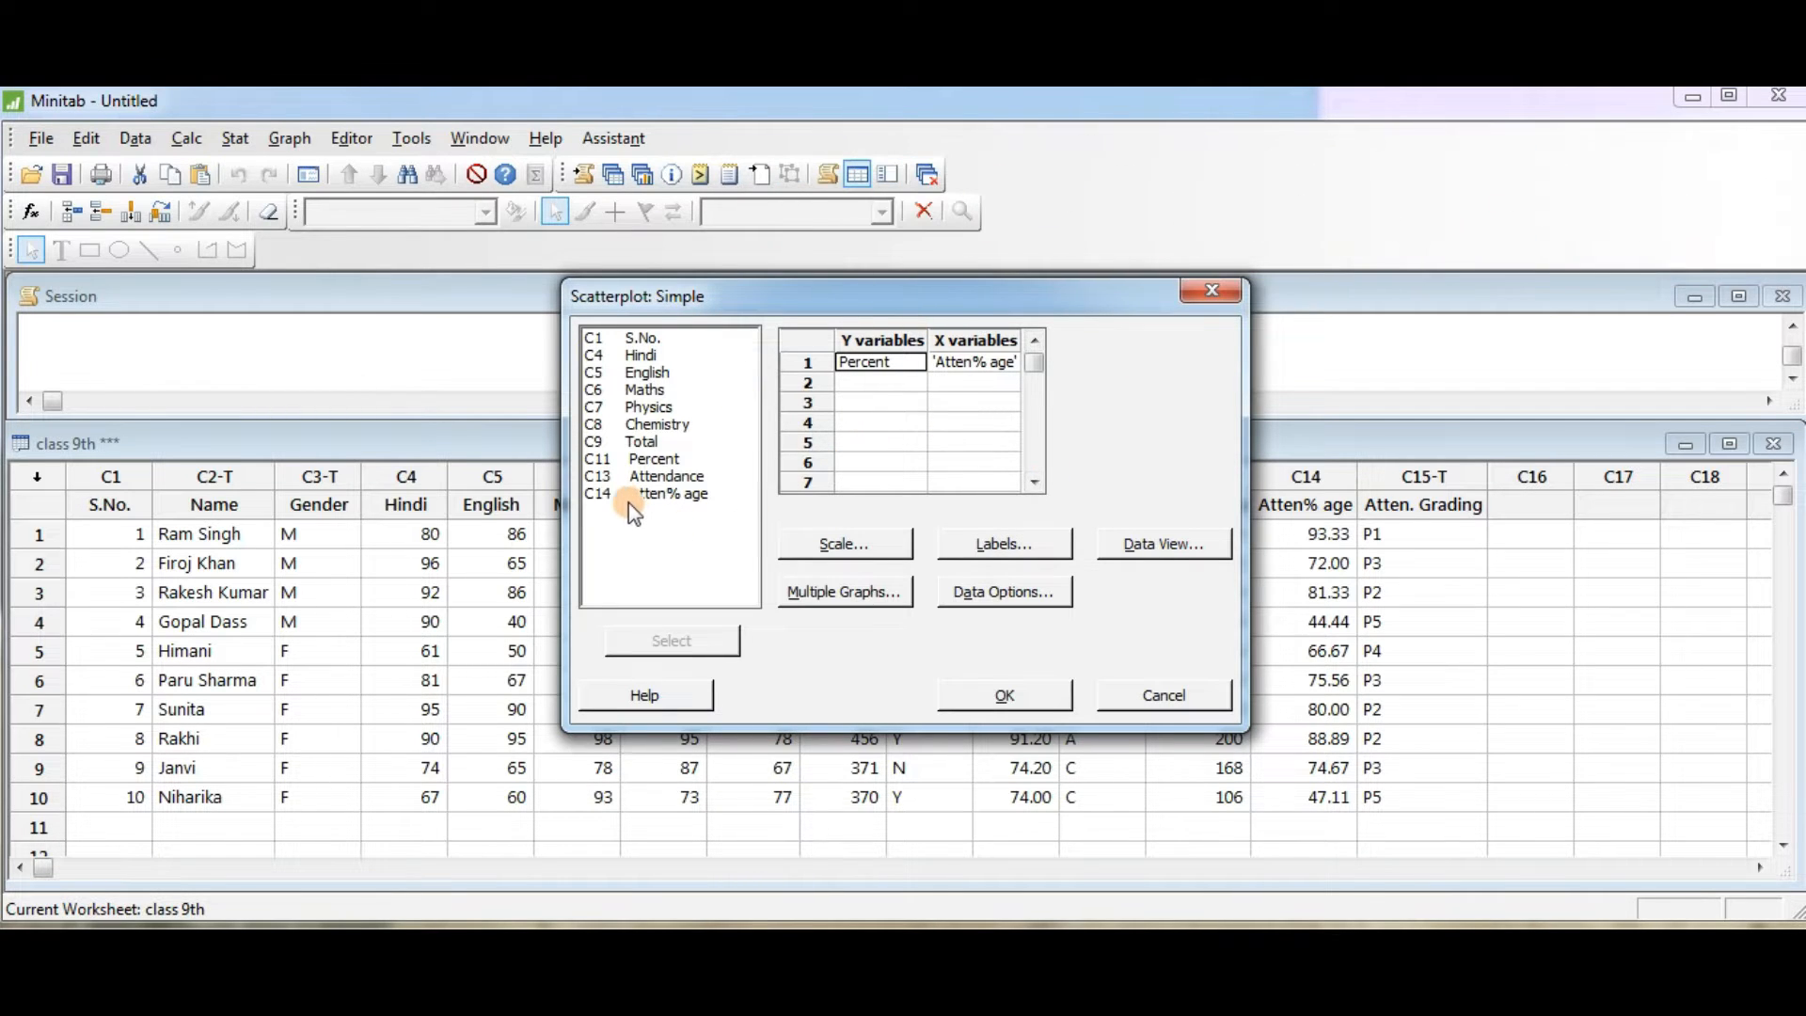
click(590, 498)
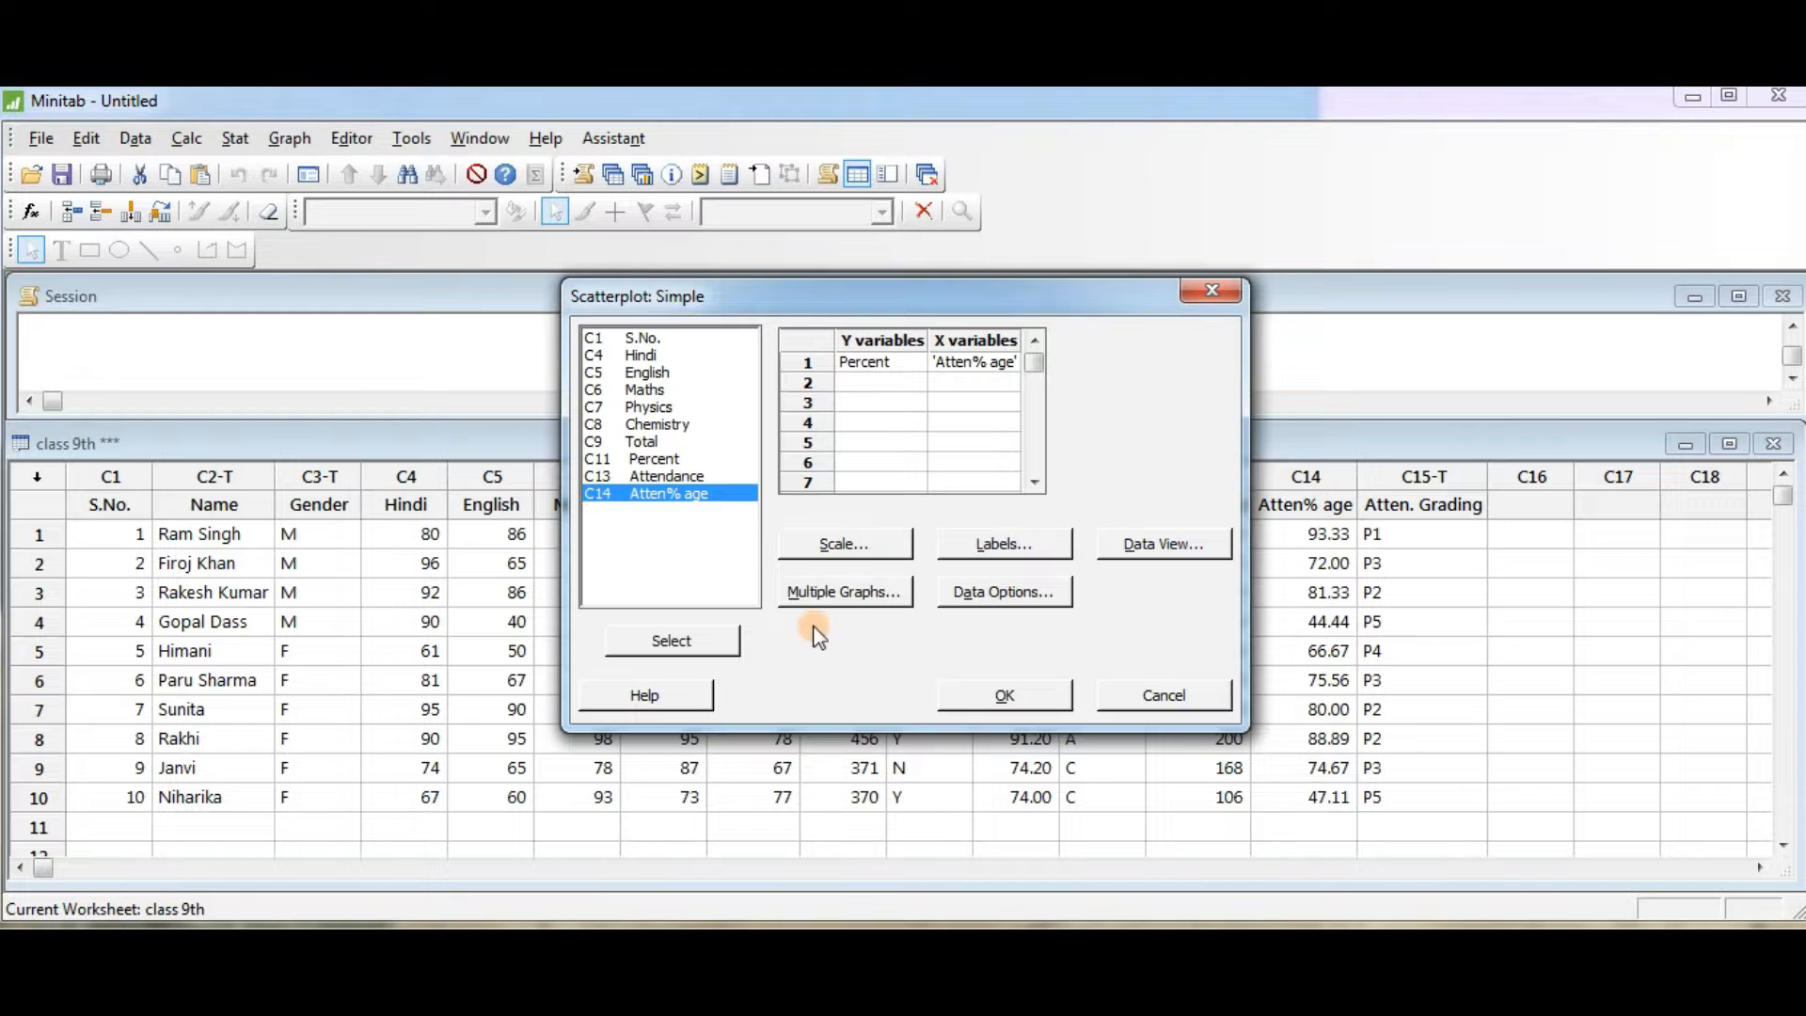
click(1005, 696)
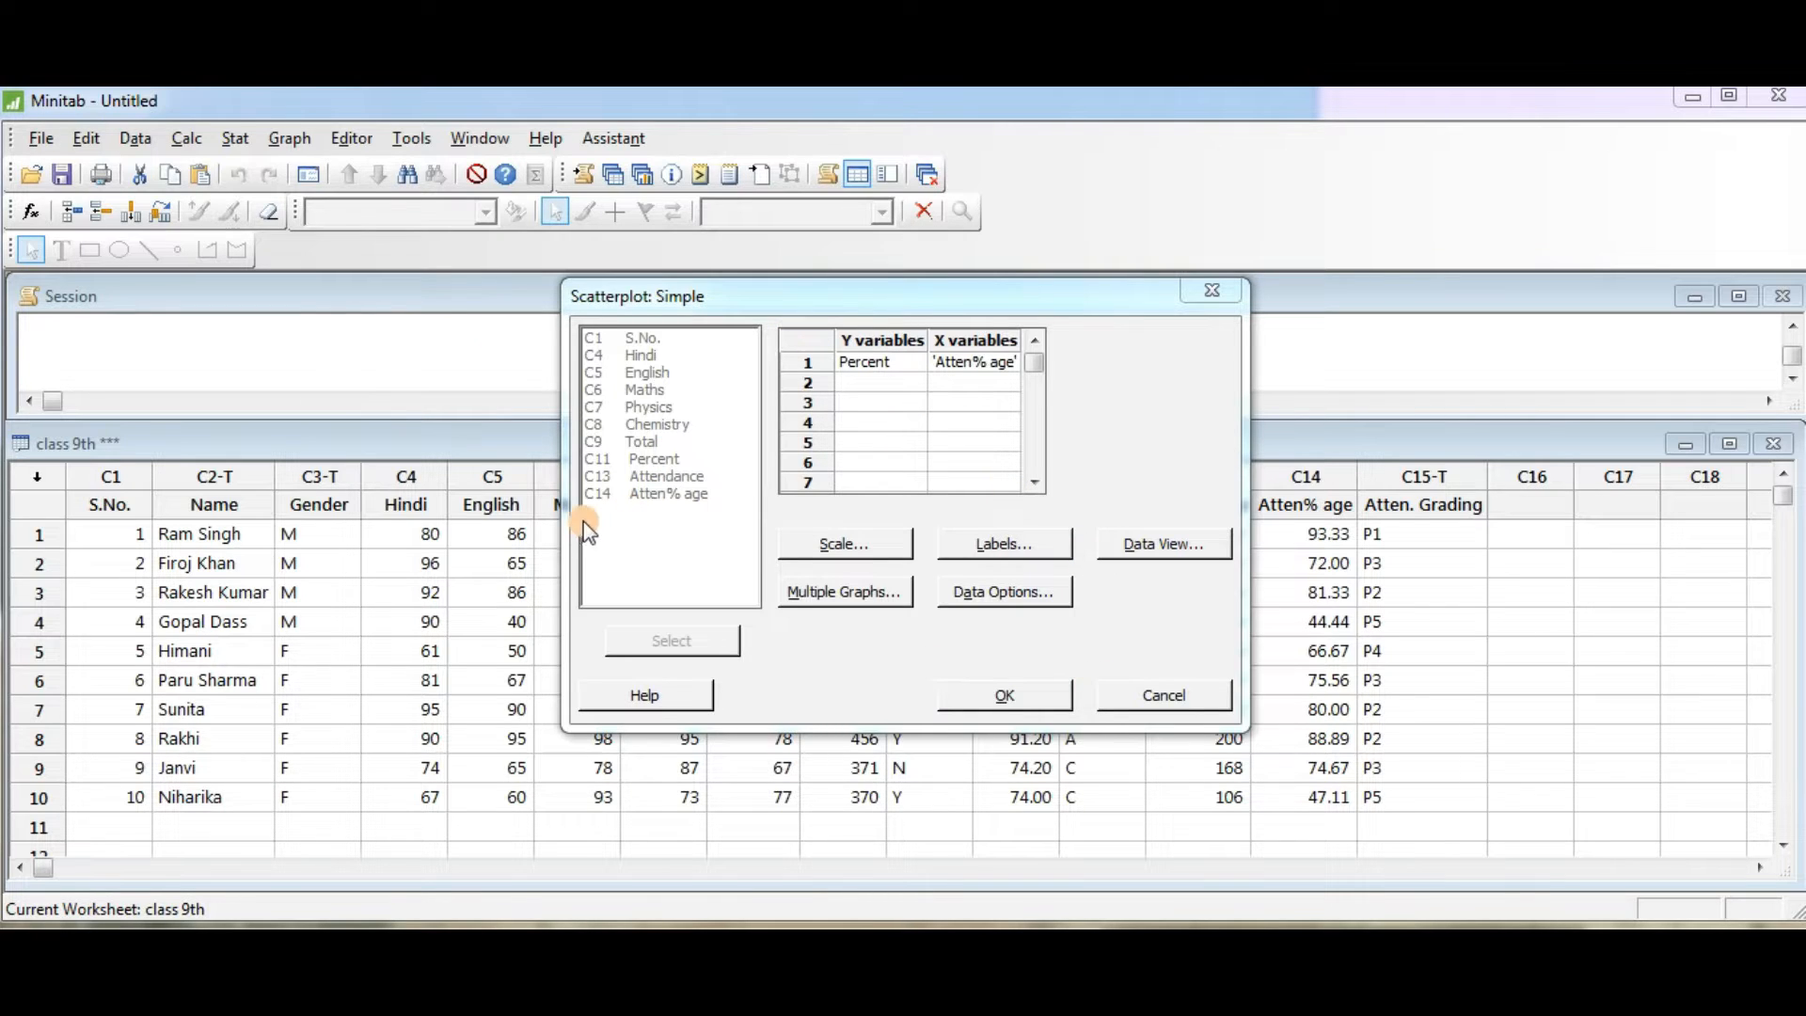
click(613, 533)
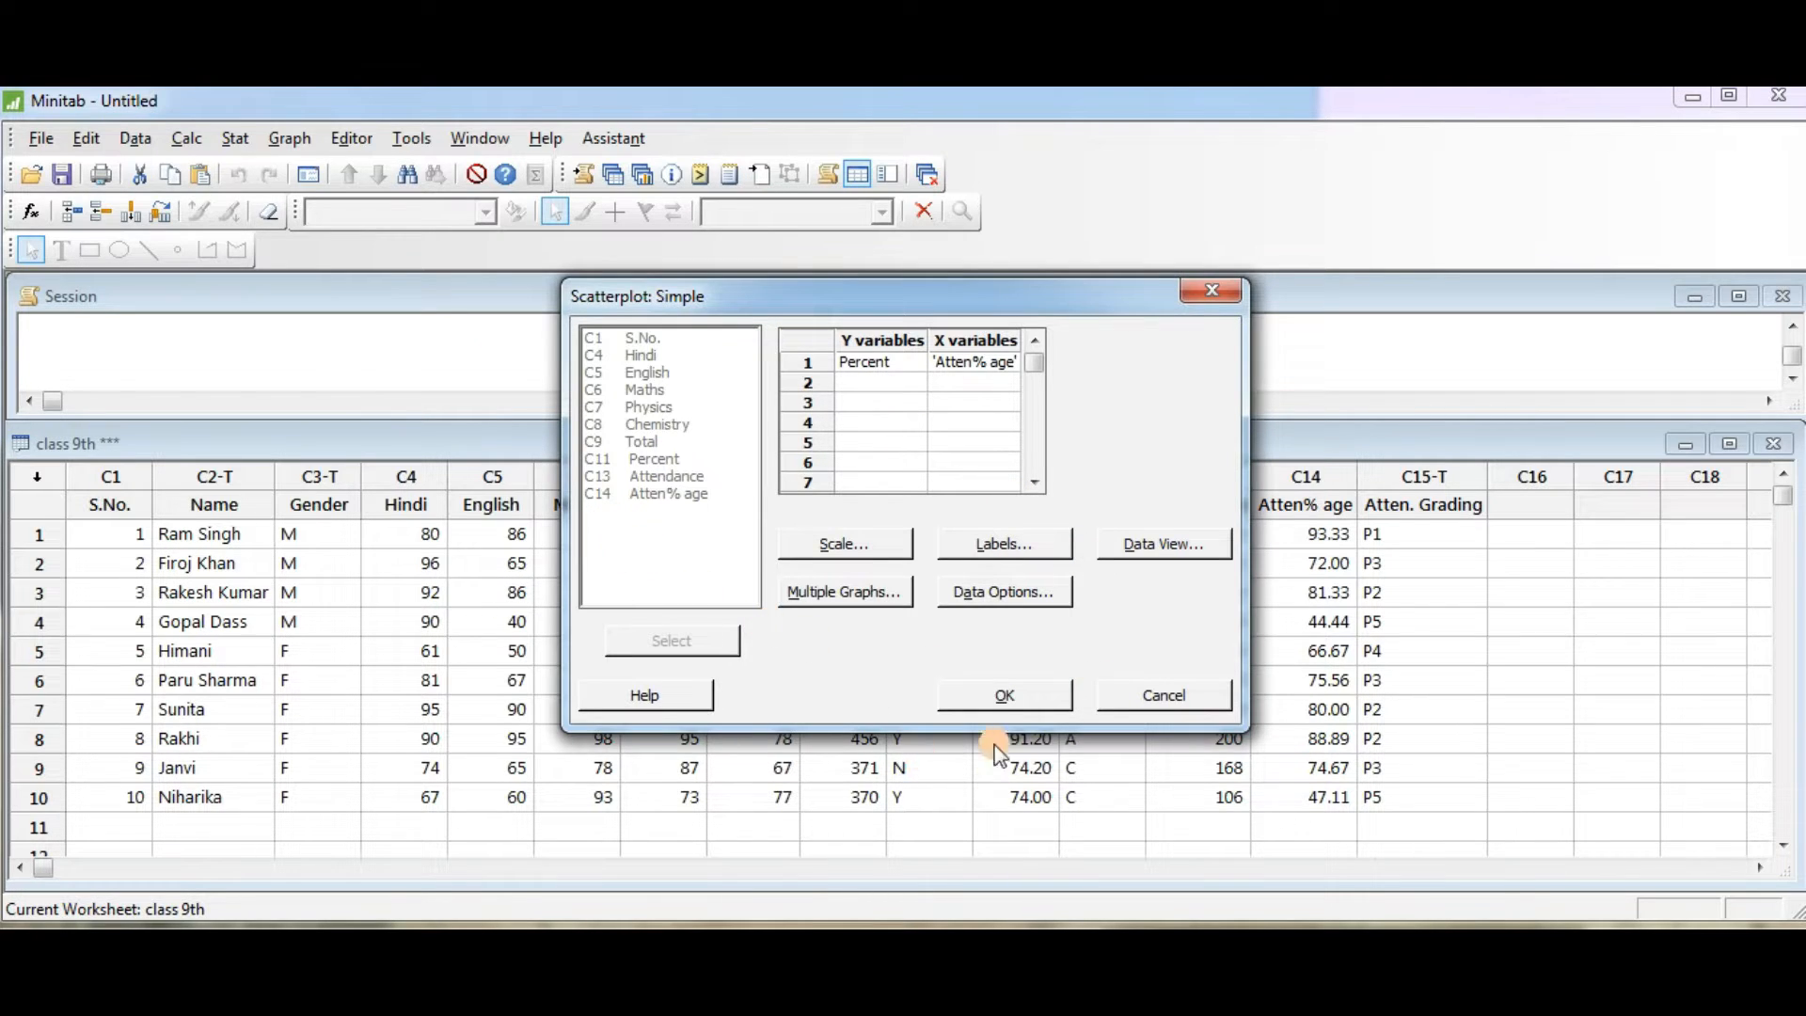
click(1005, 694)
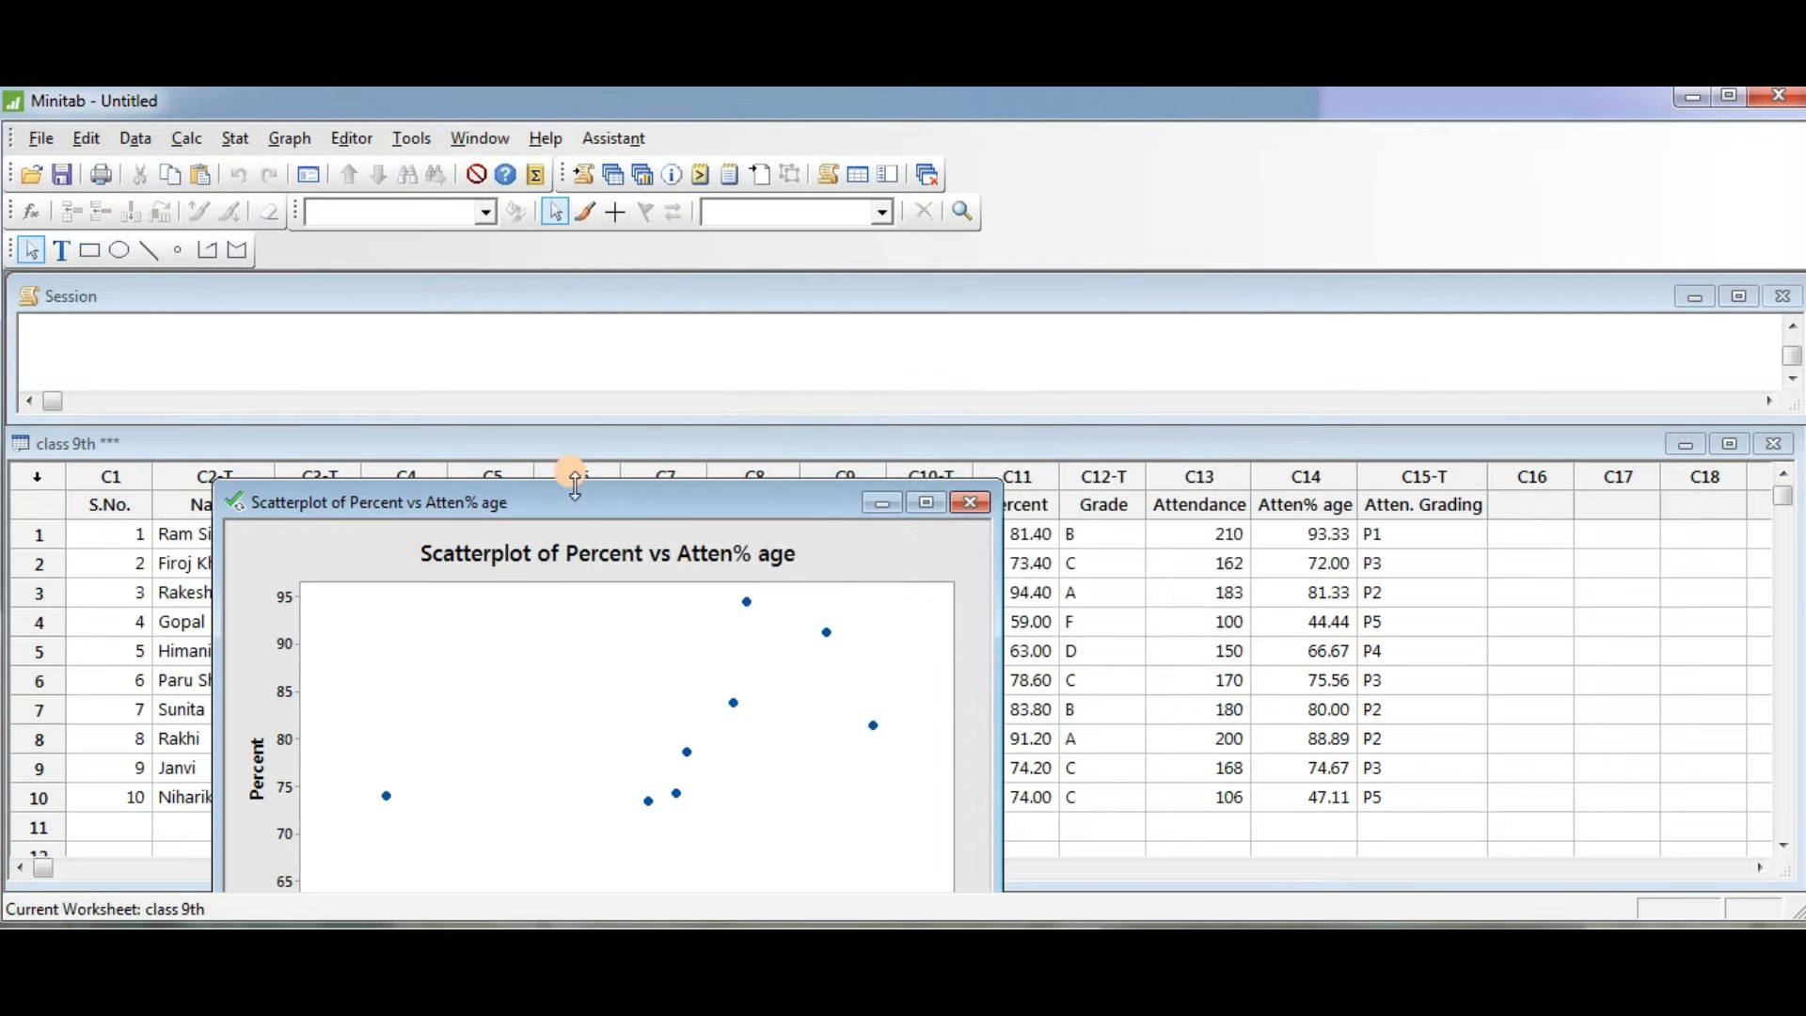
drag(577, 506, 523, 296)
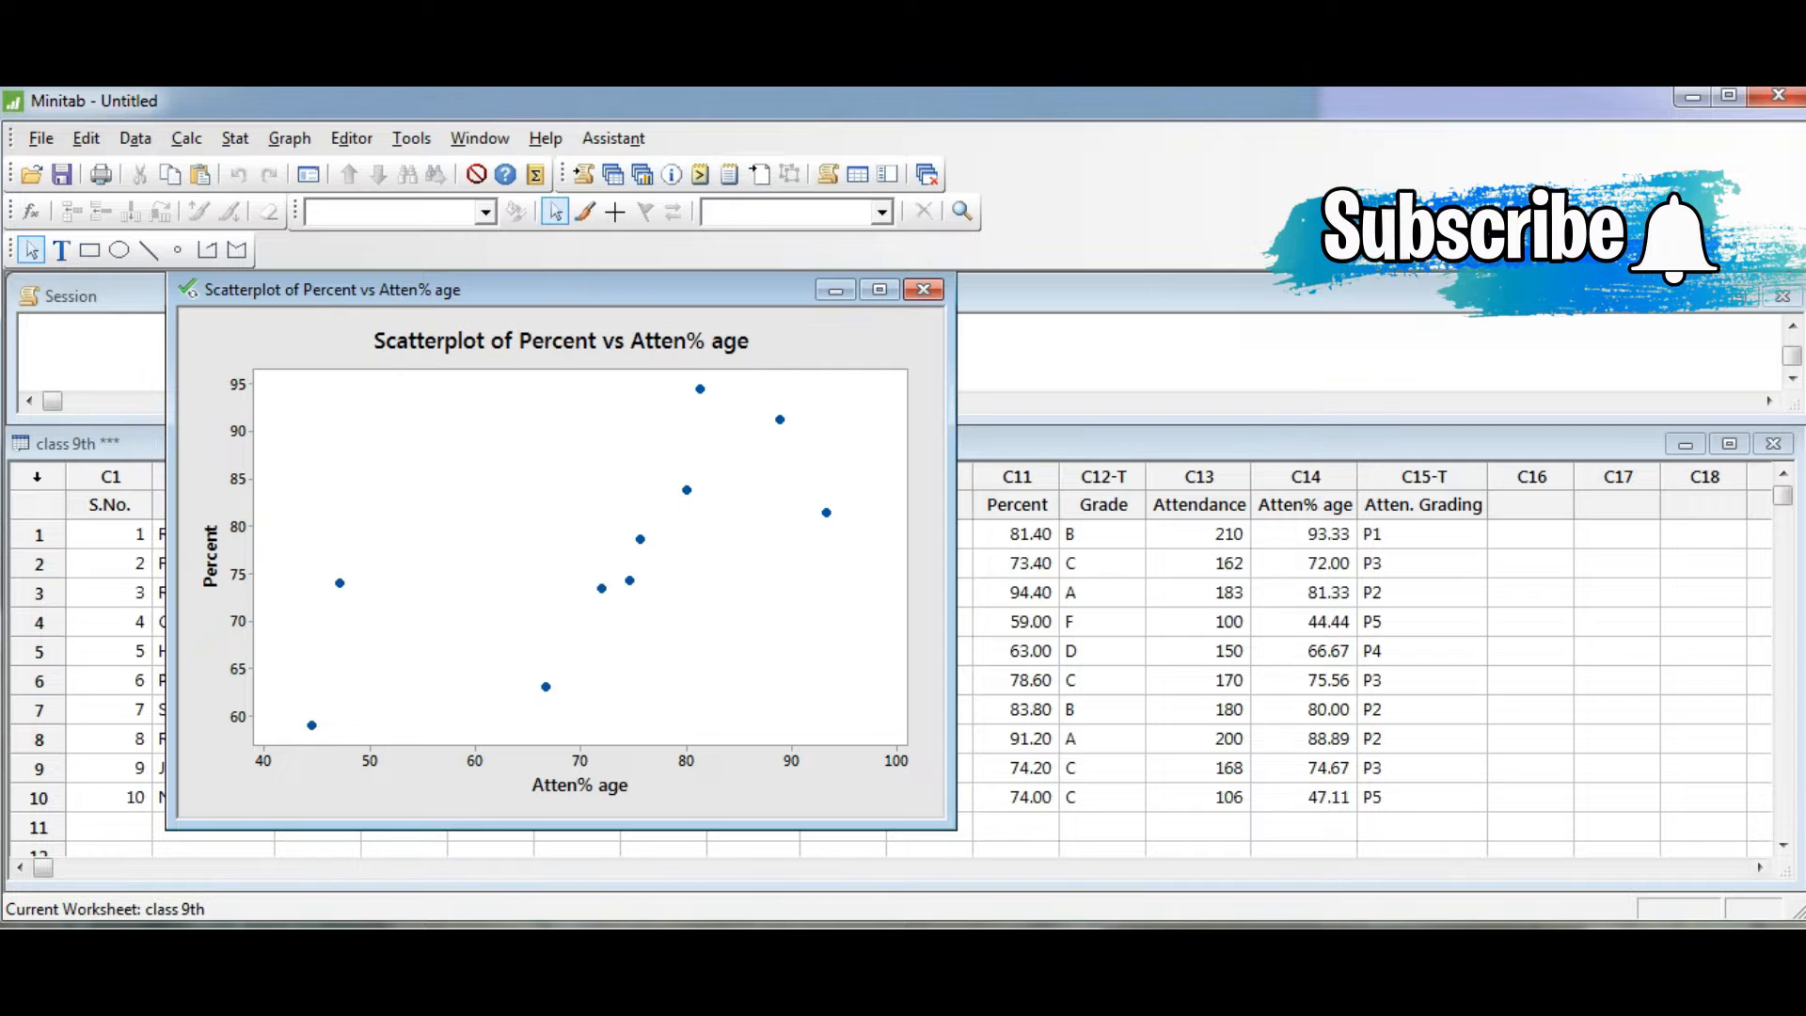
click(1260, 896)
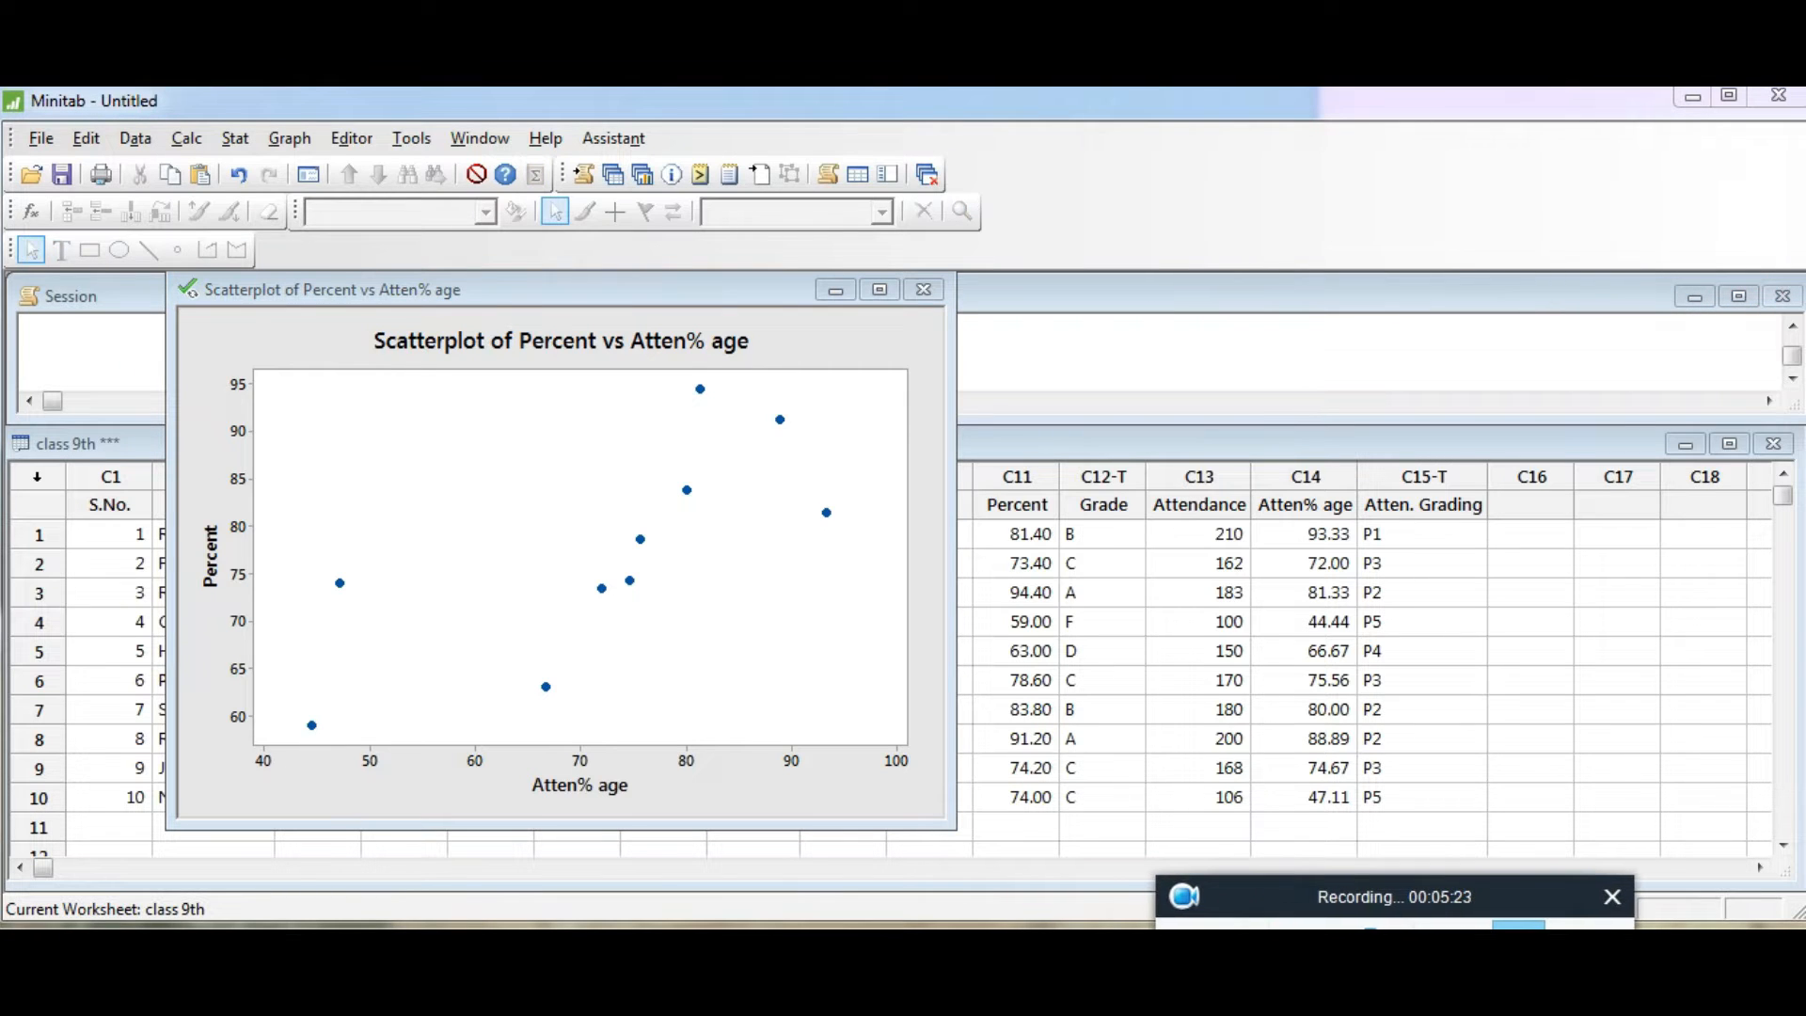
drag(1300, 894, 1343, 907)
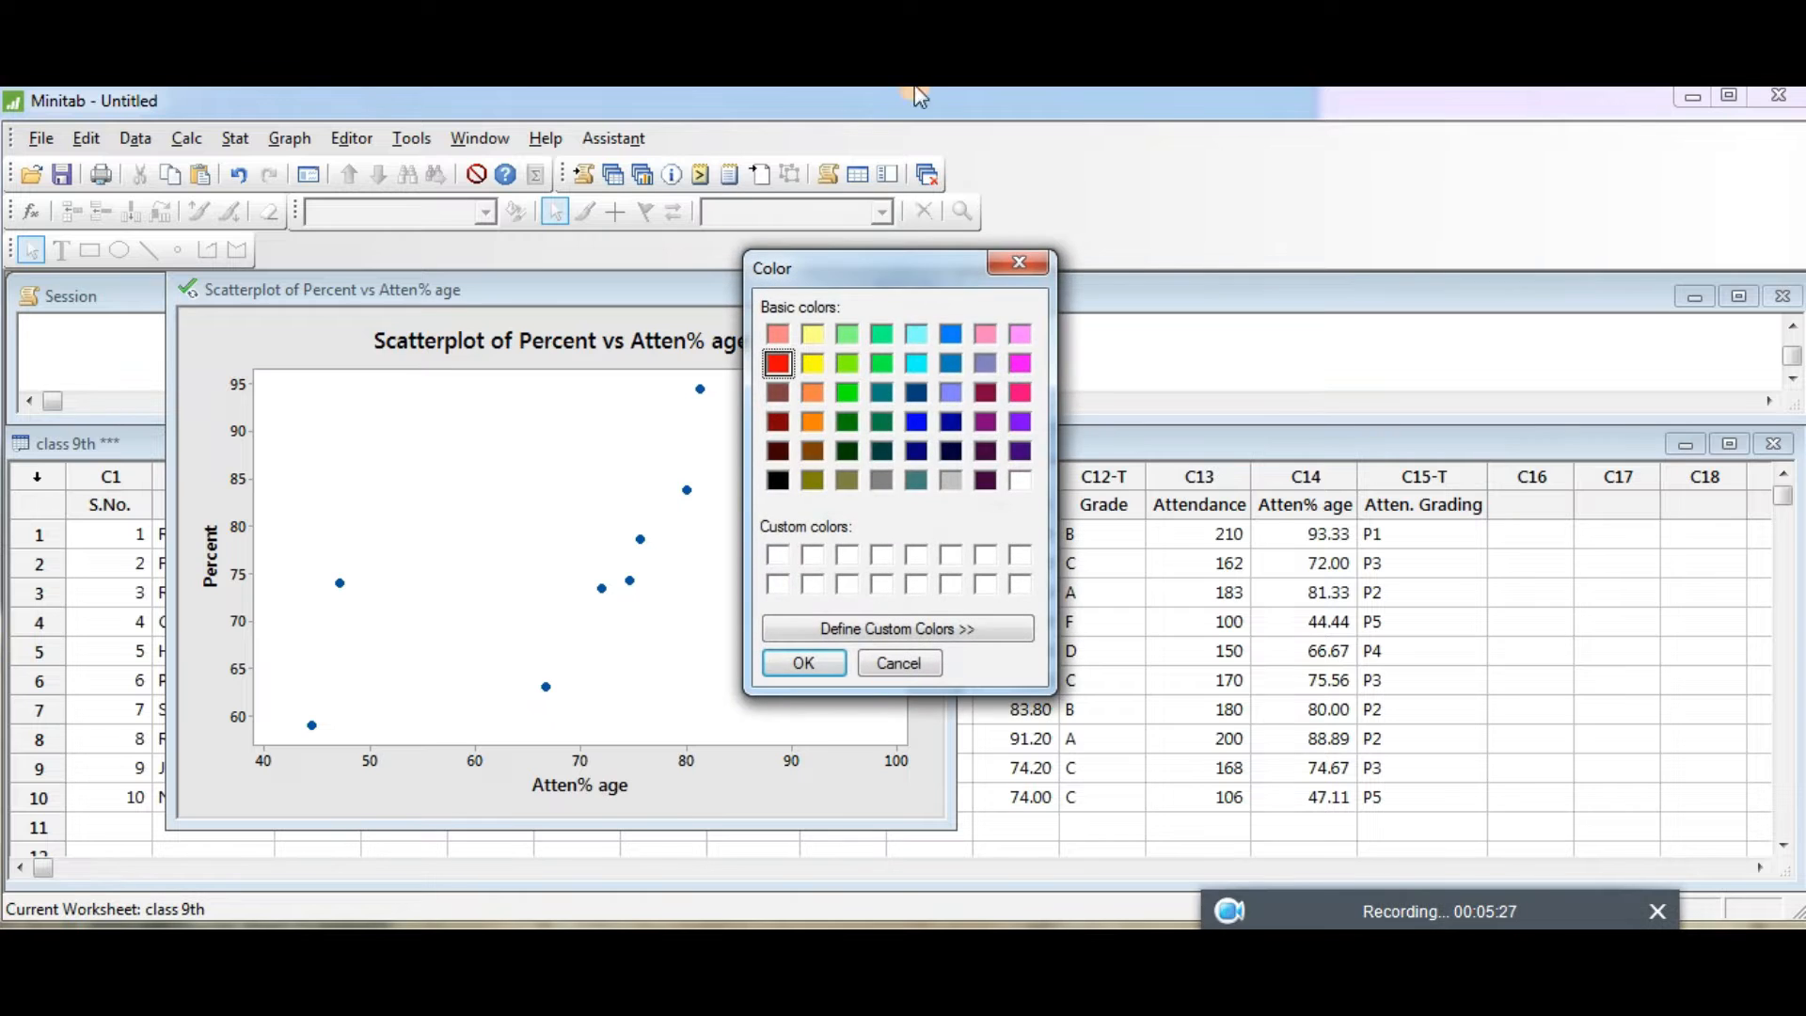
click(820, 663)
click(820, 667)
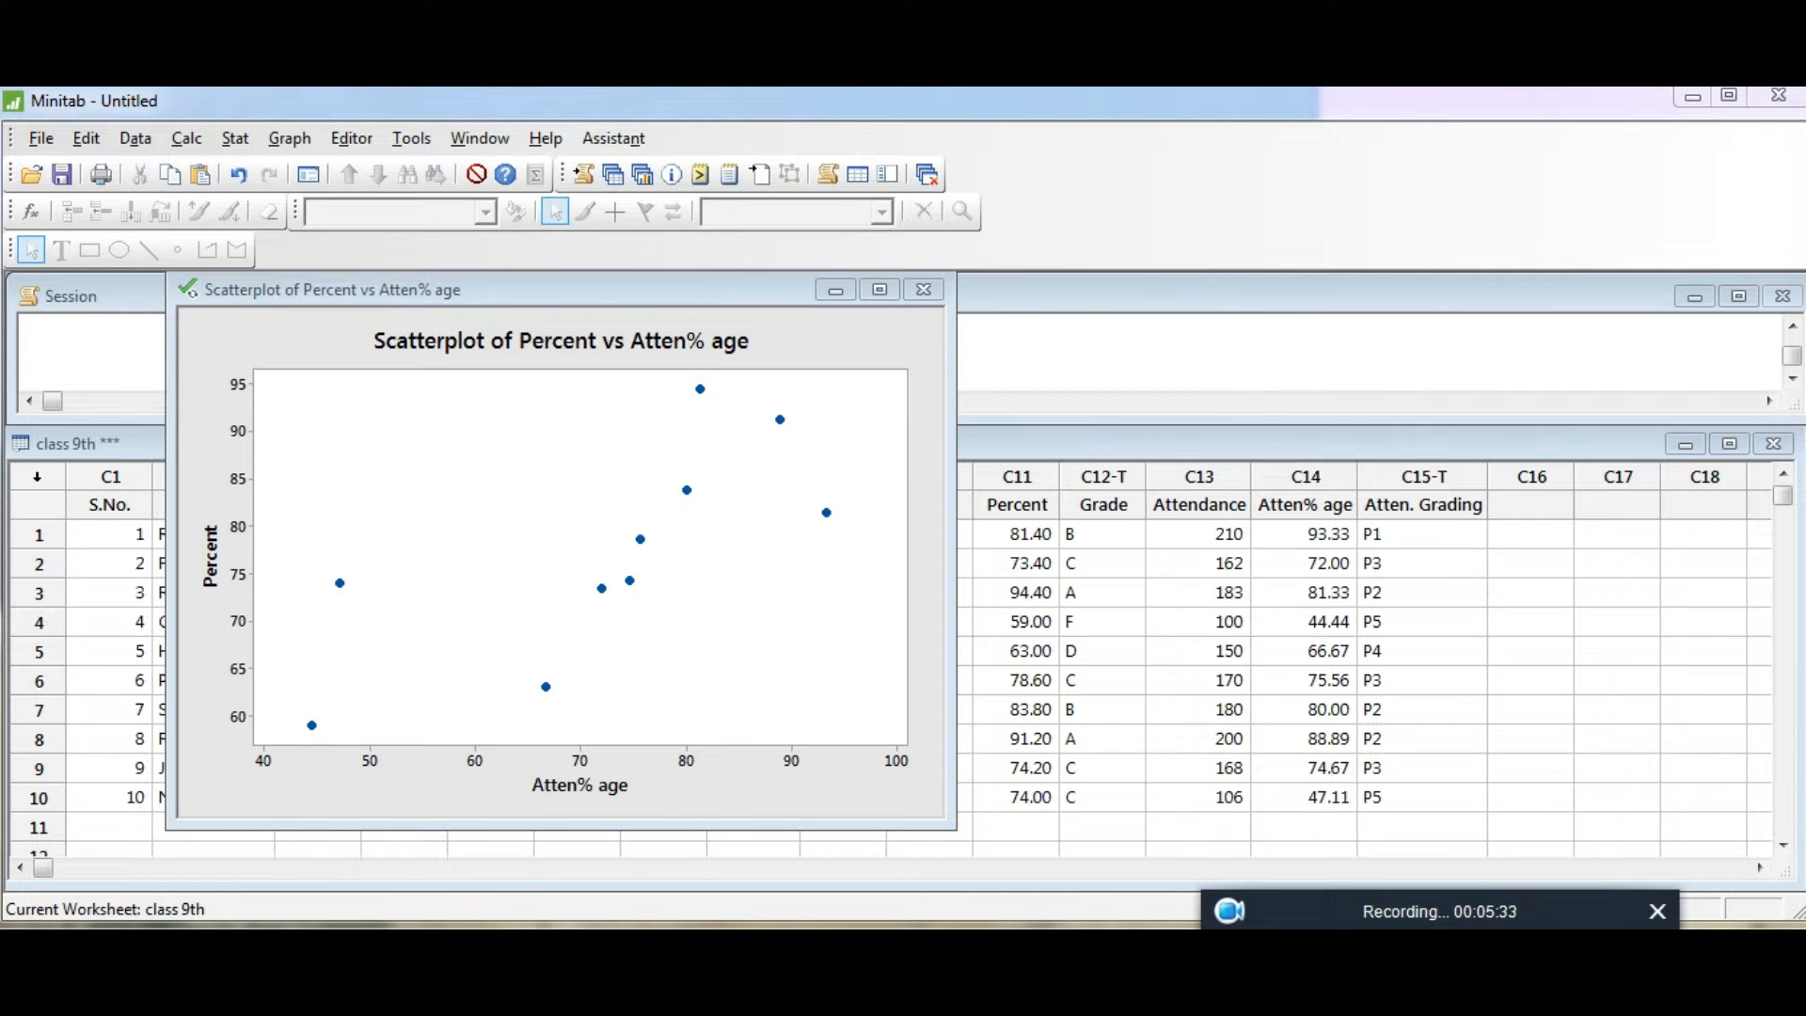
click(274, 527)
mouse_move(274, 527)
mouse_down()
mouse_move(329, 591)
mouse_move(297, 549)
mouse_up()
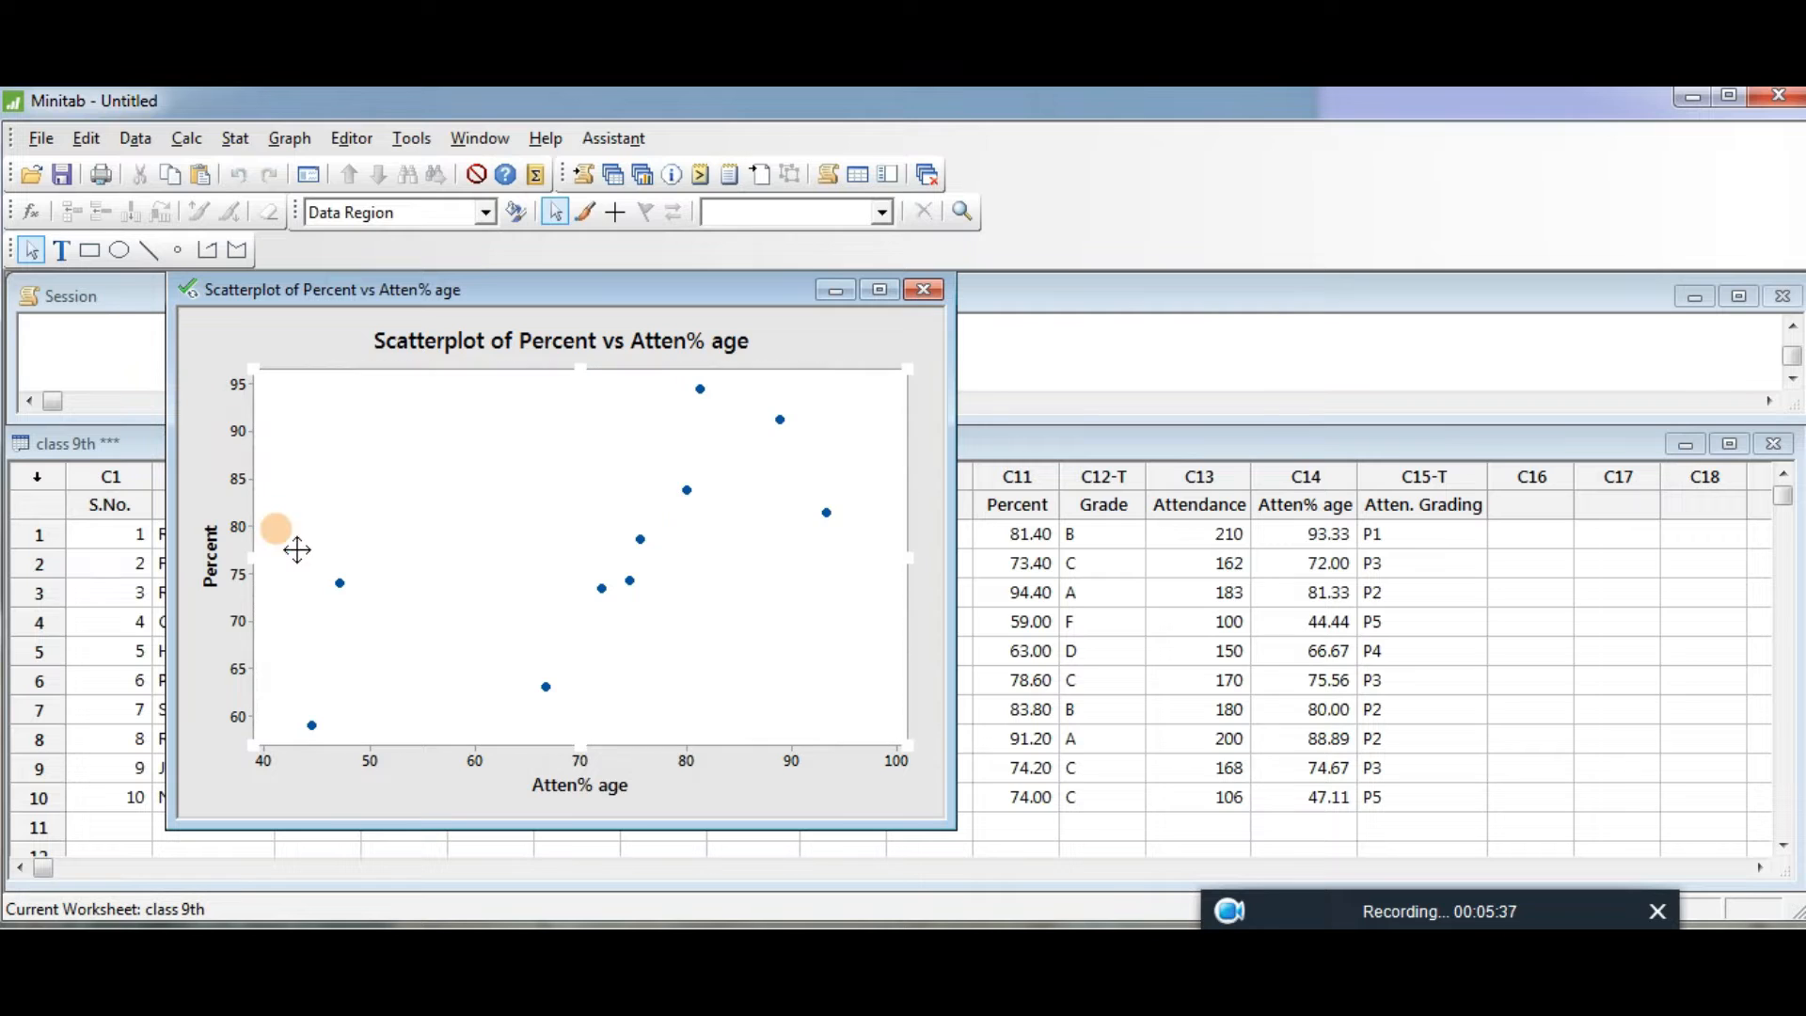
click(1316, 895)
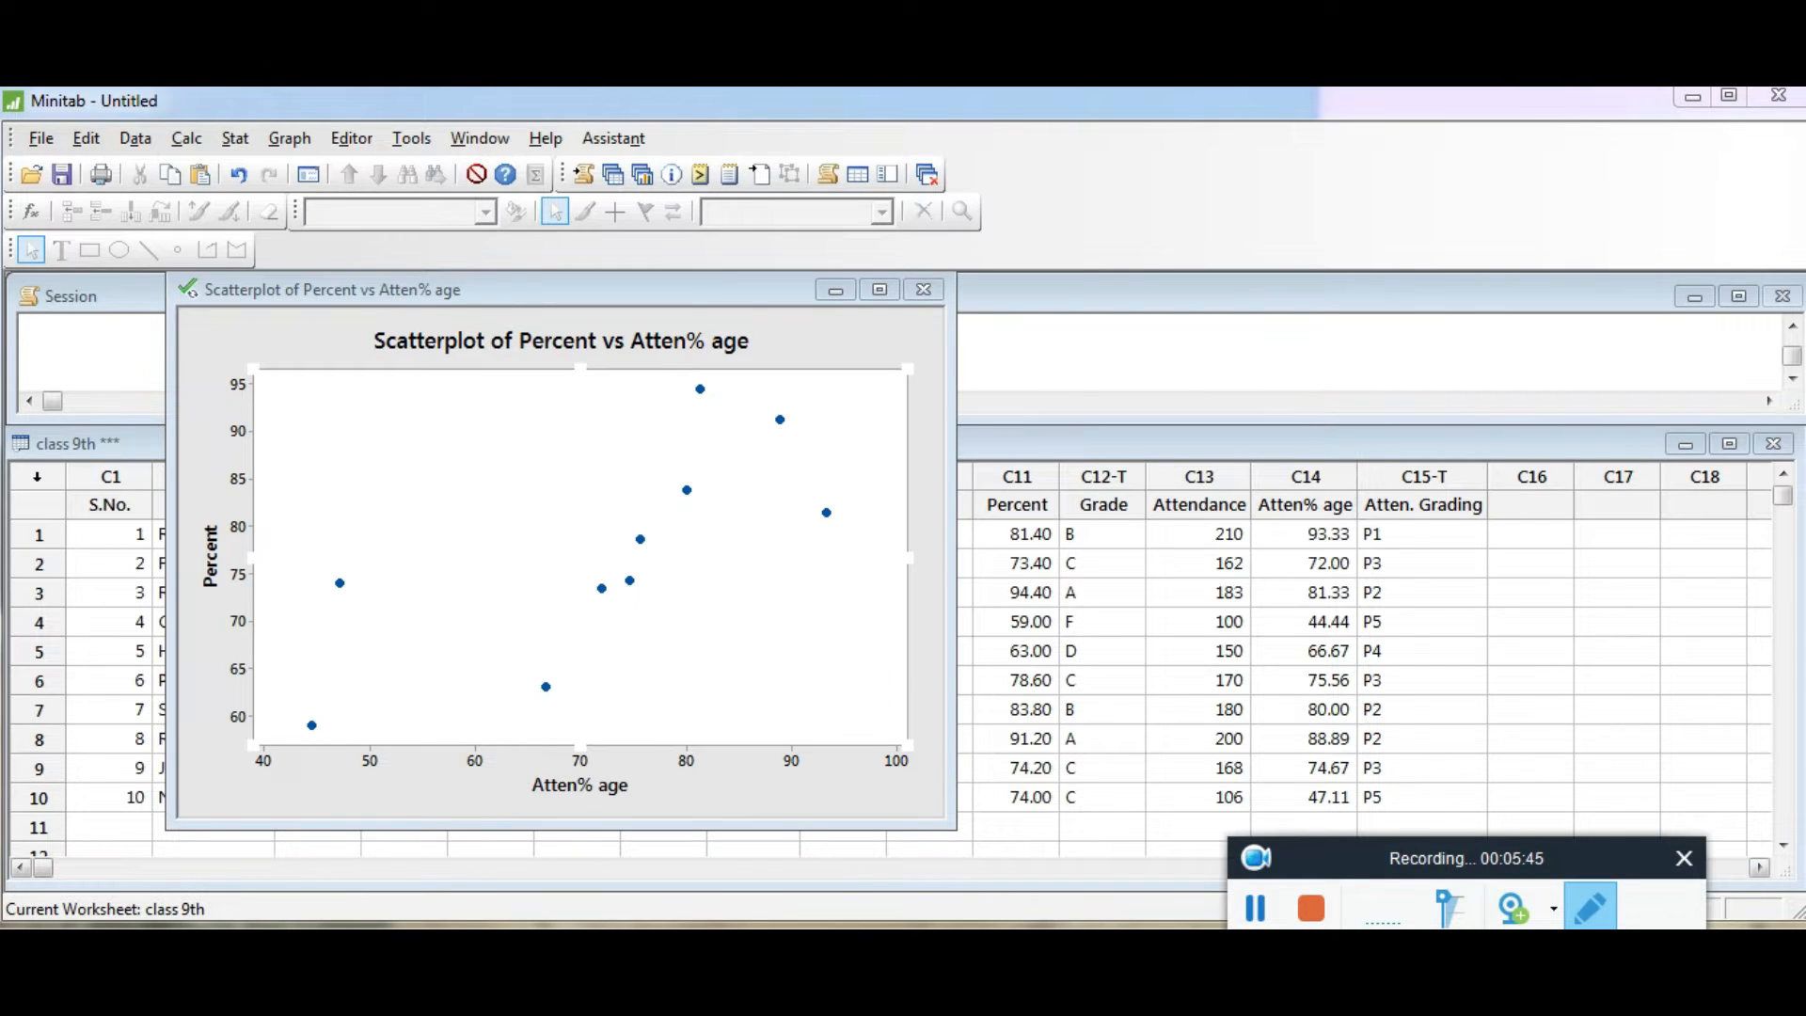
click(294, 564)
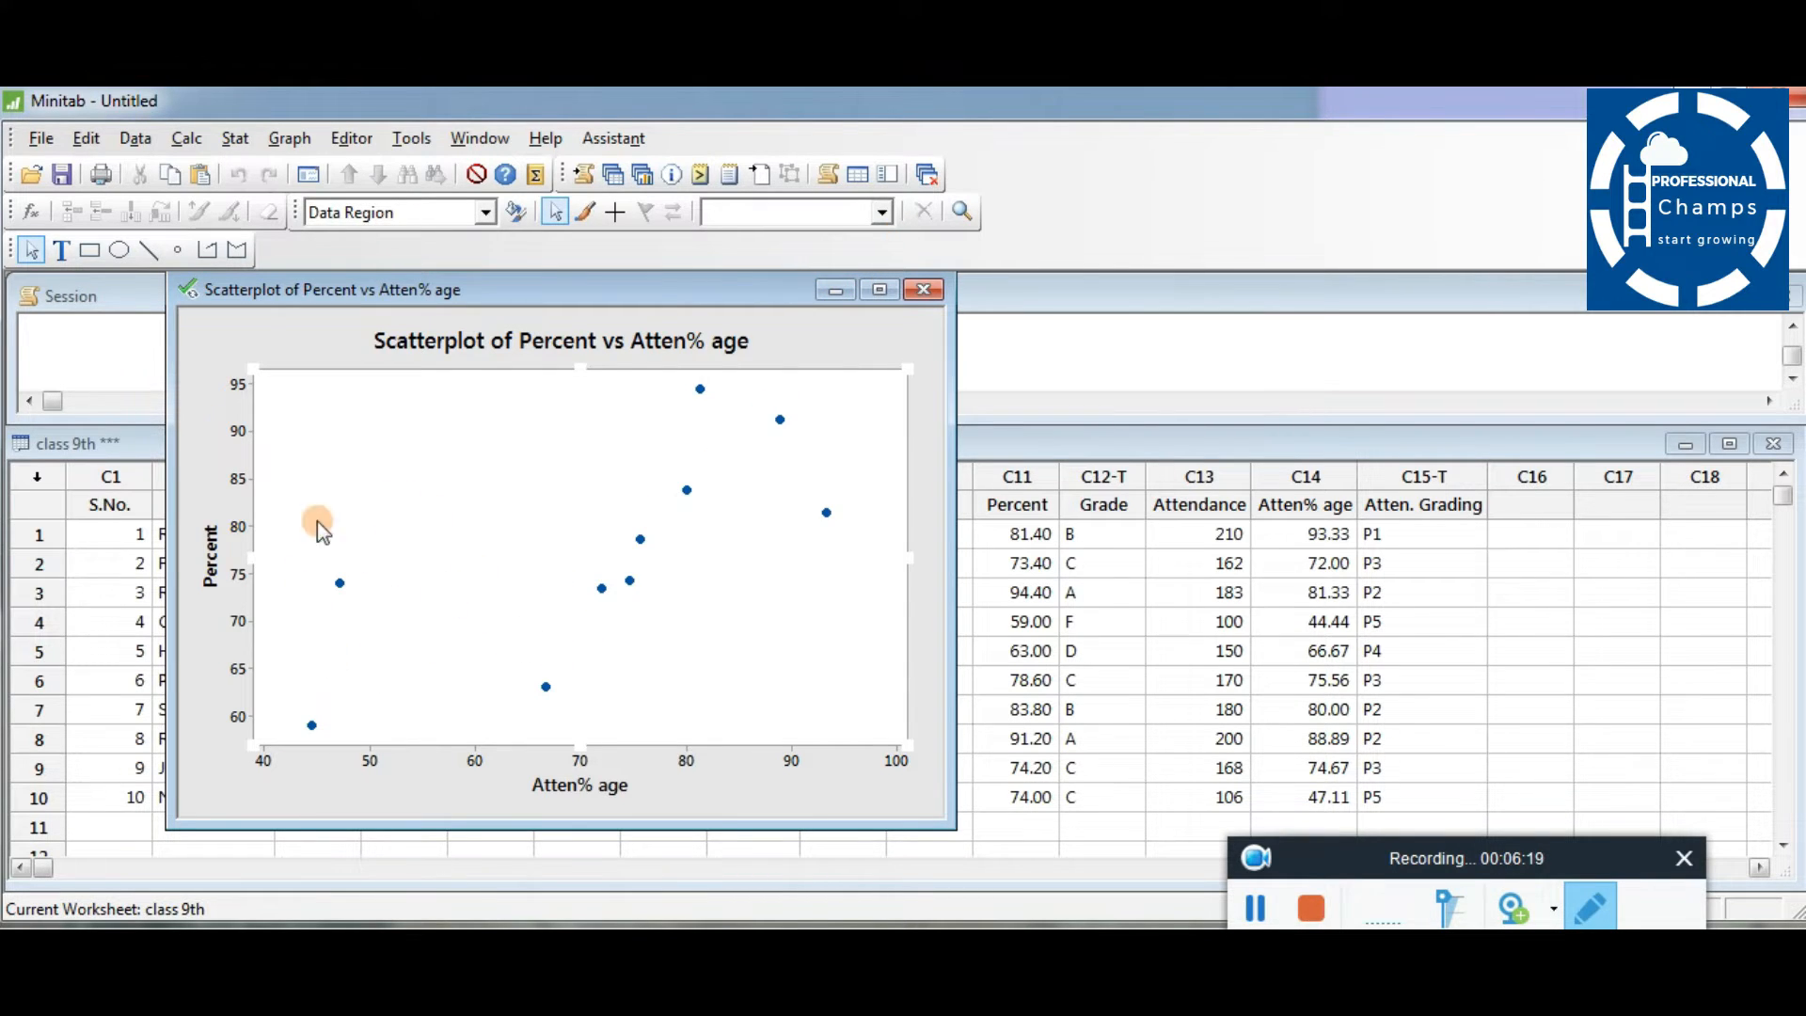
- Minimize the scatterplot window to return to the class 9th worksheet
click(838, 284)
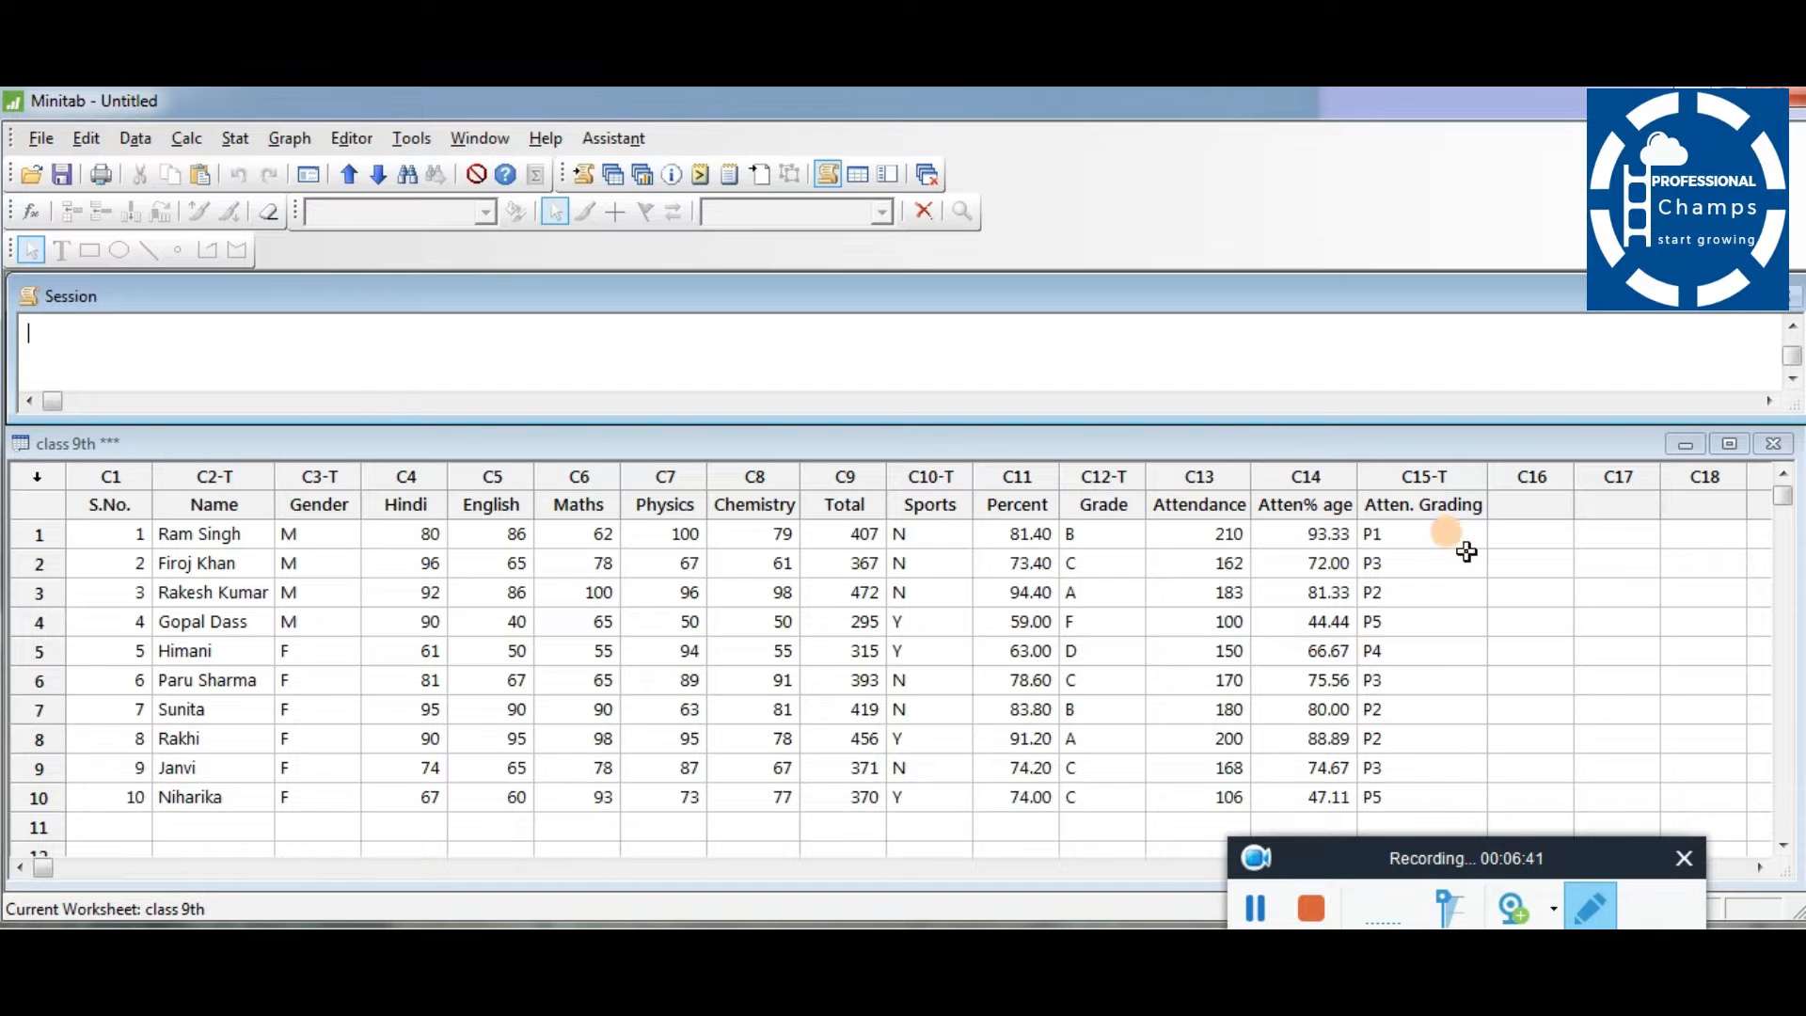
click(1237, 477)
click(1232, 478)
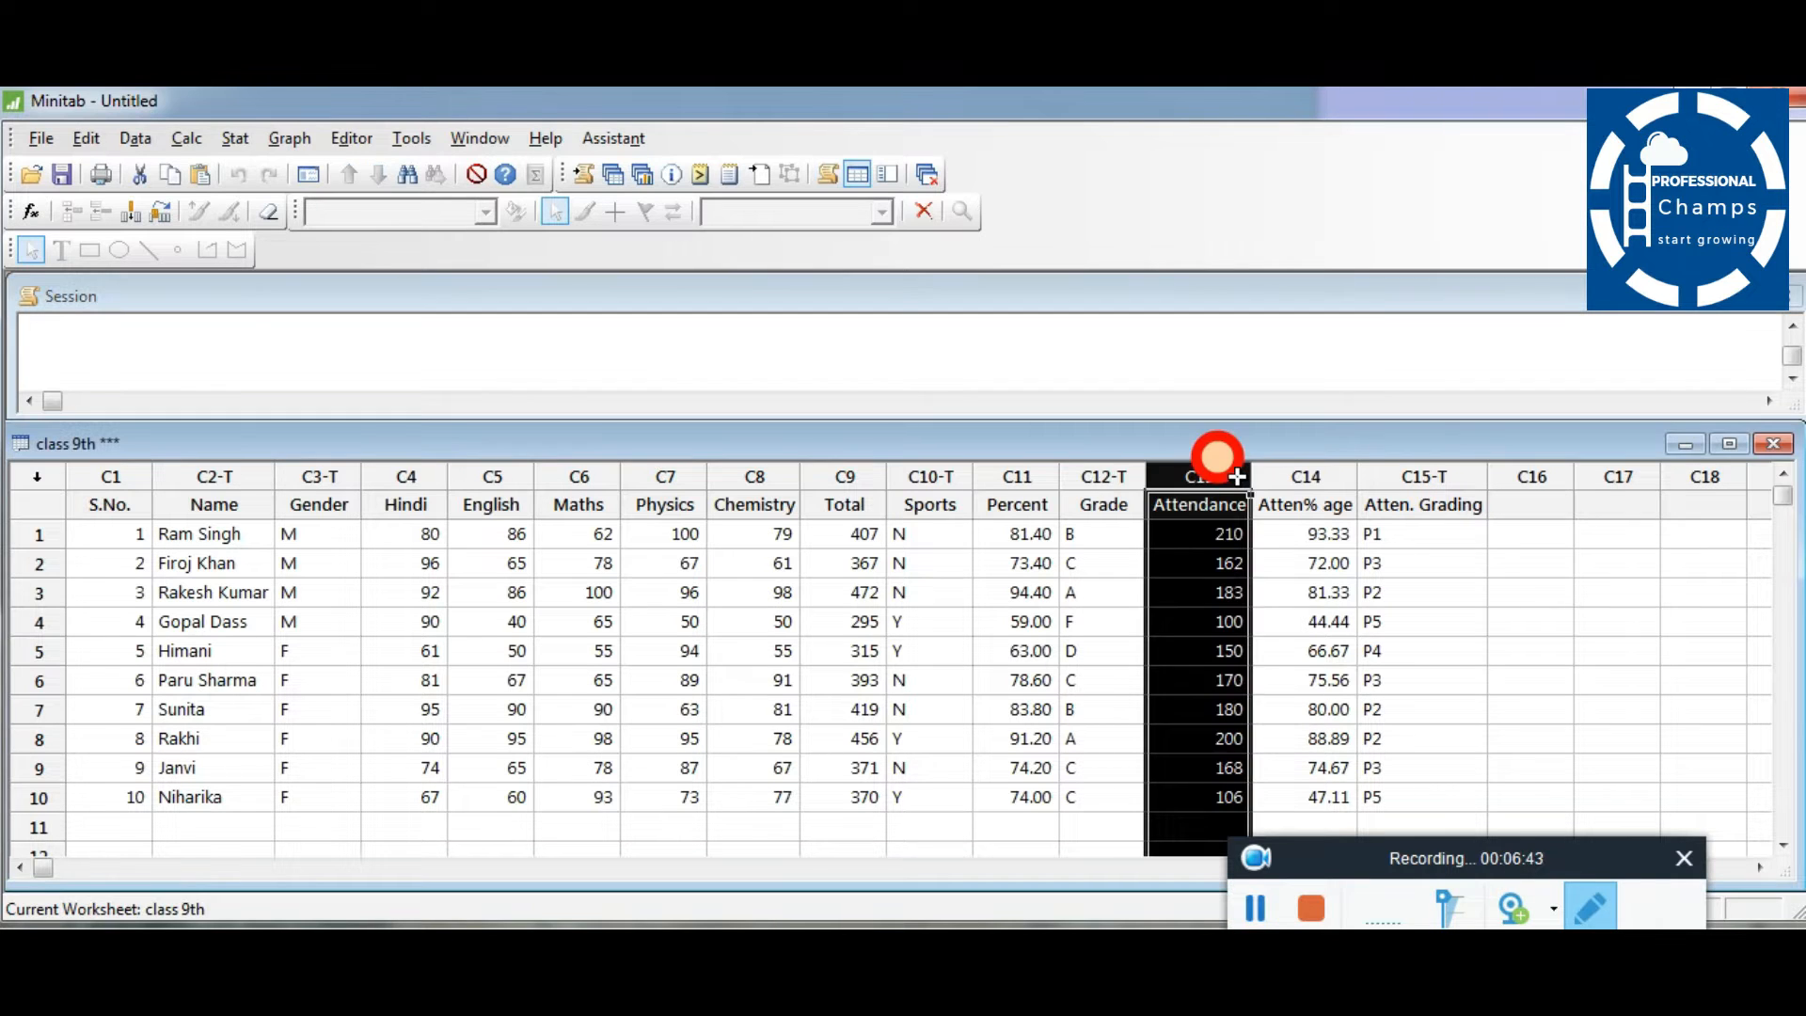
click(1438, 566)
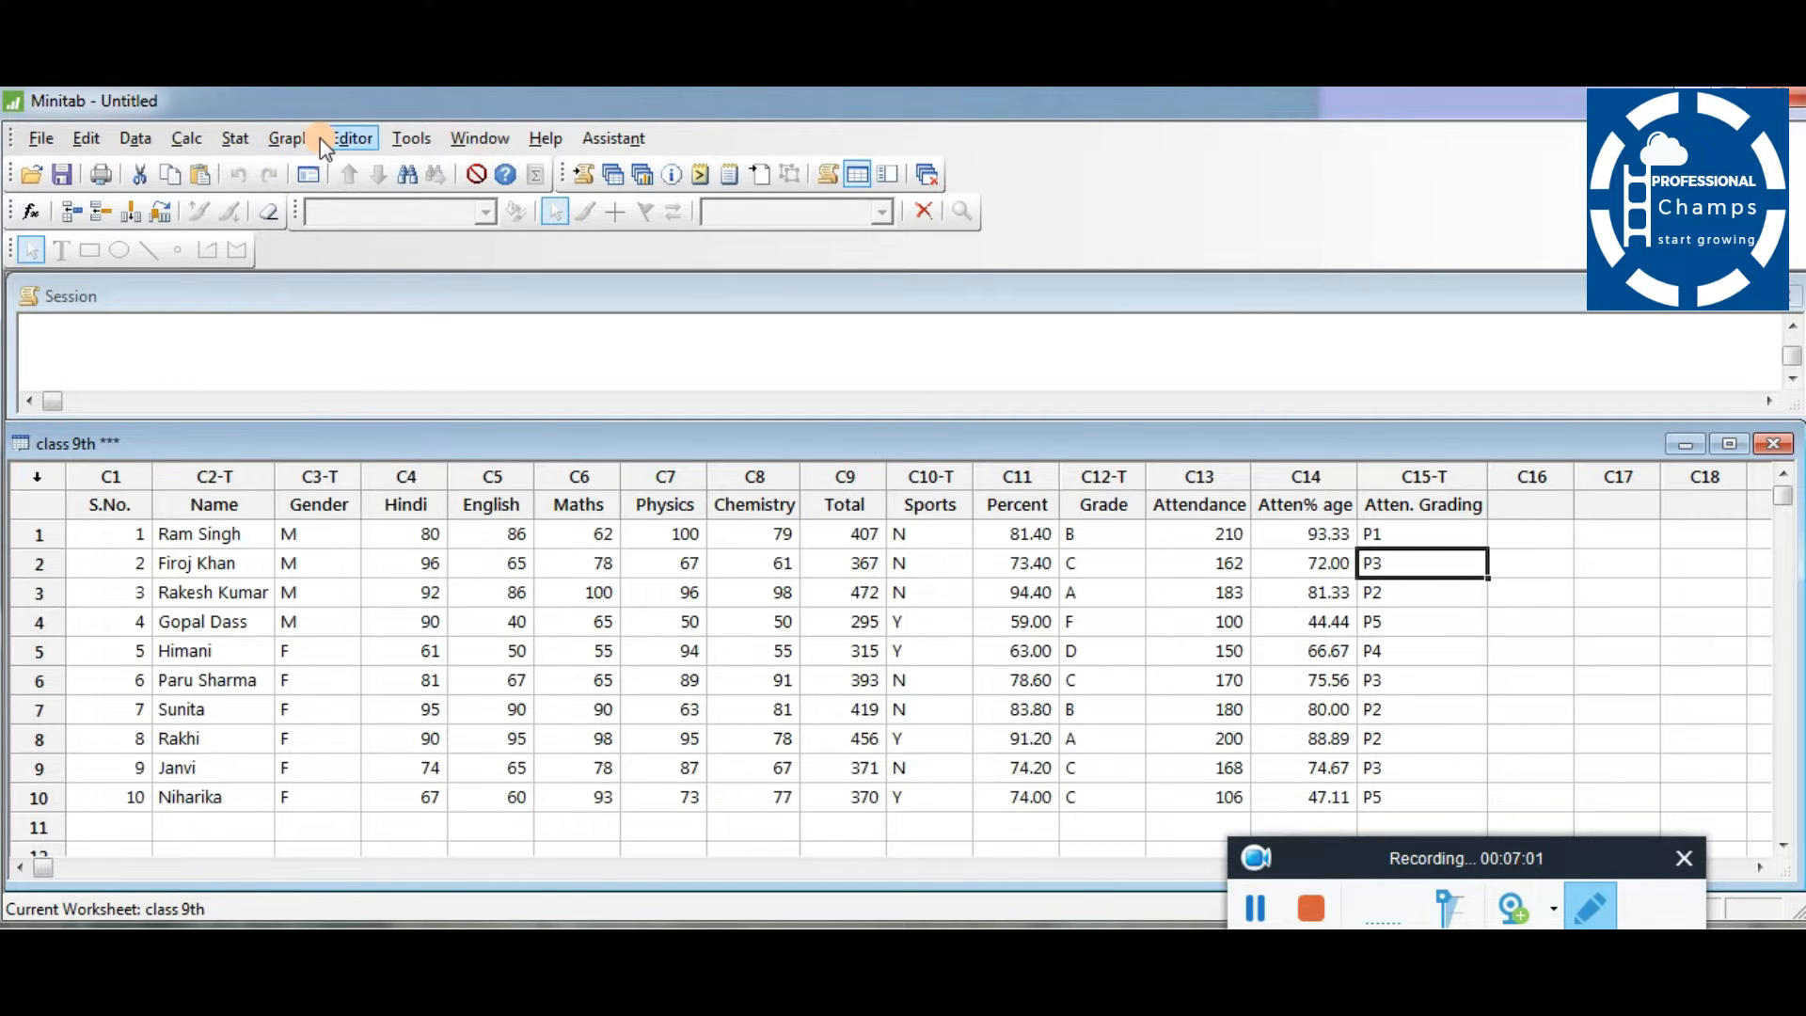
- Create a With Groups scatterplot of Percent against Atten% age, using Gender as the grouping variable
click(295, 137)
click(320, 168)
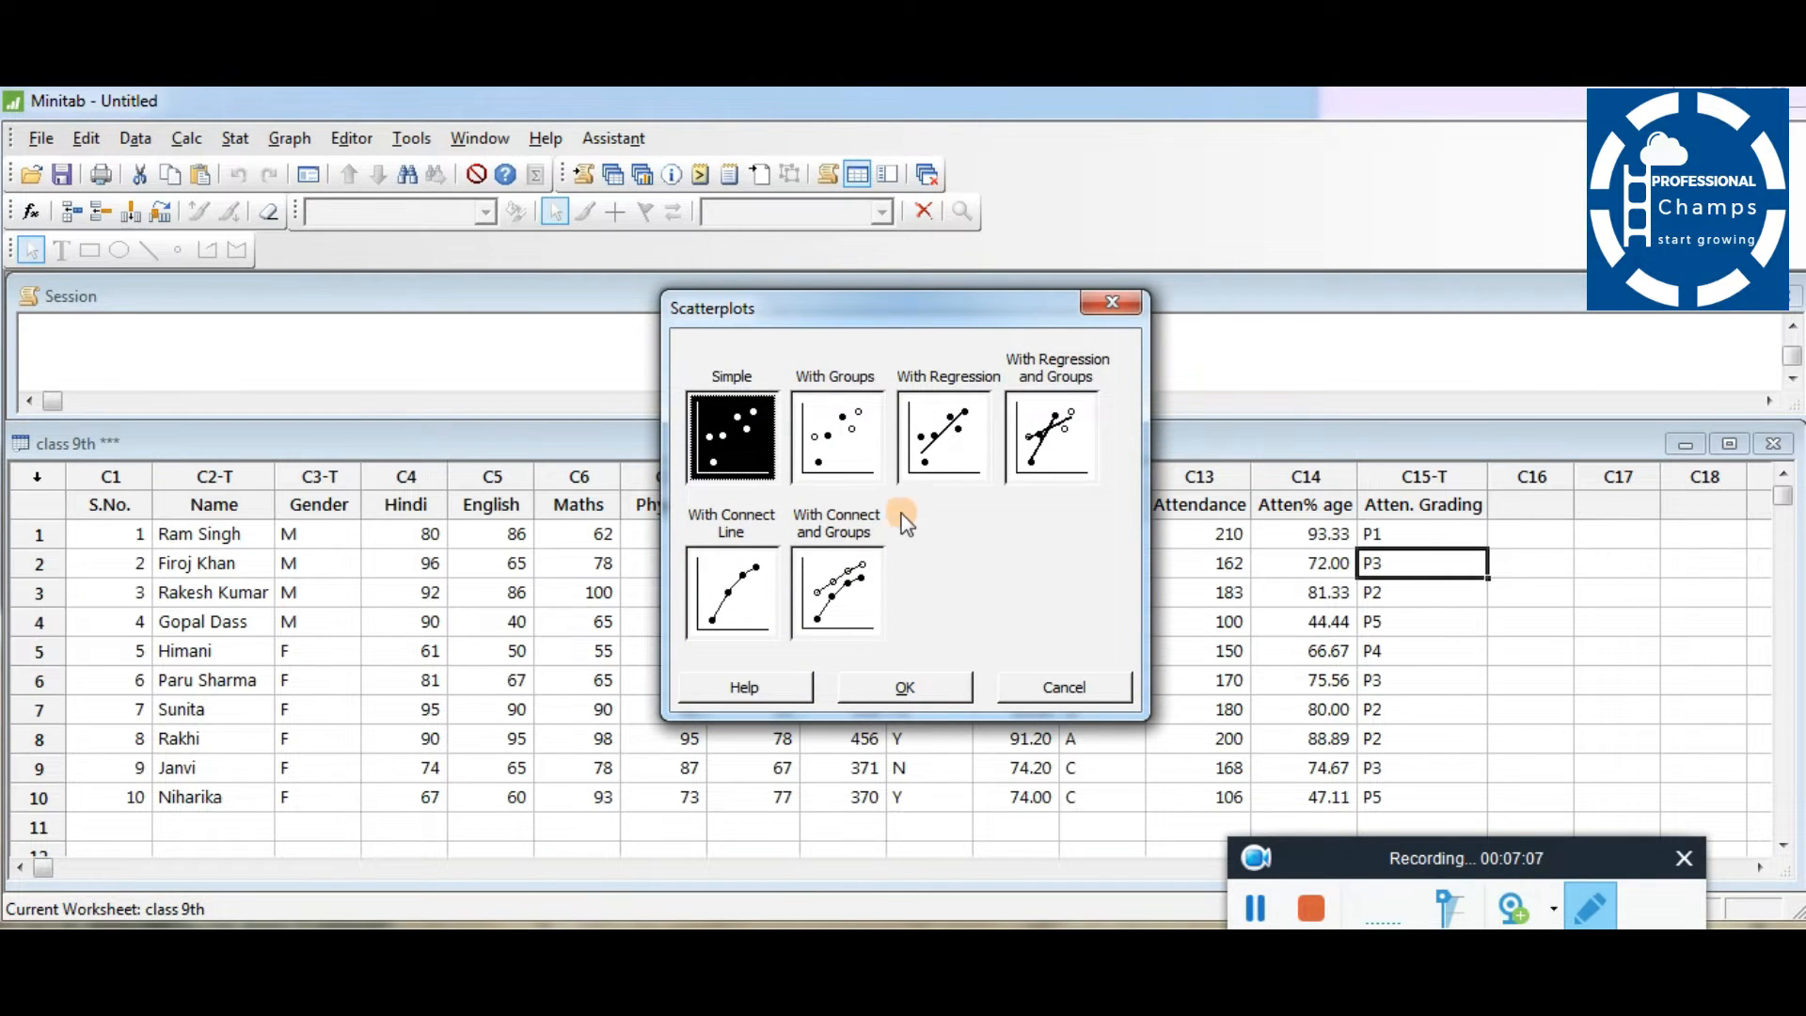
click(847, 449)
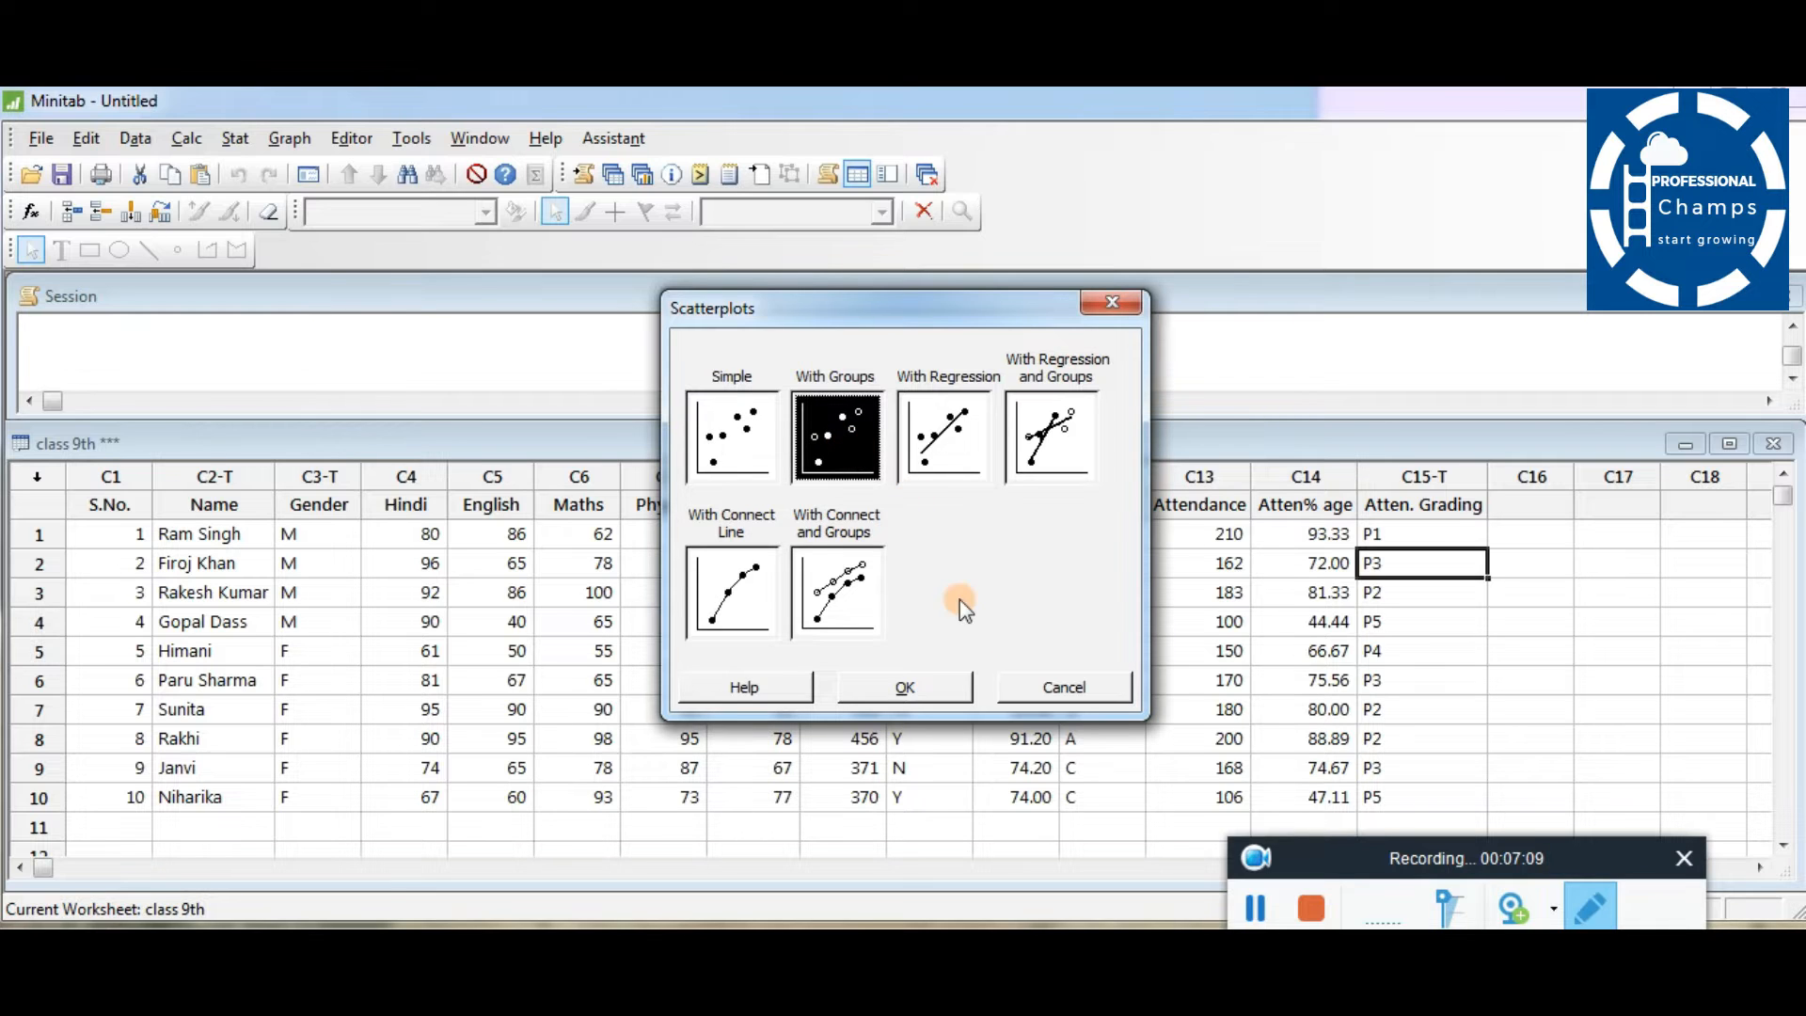
click(913, 694)
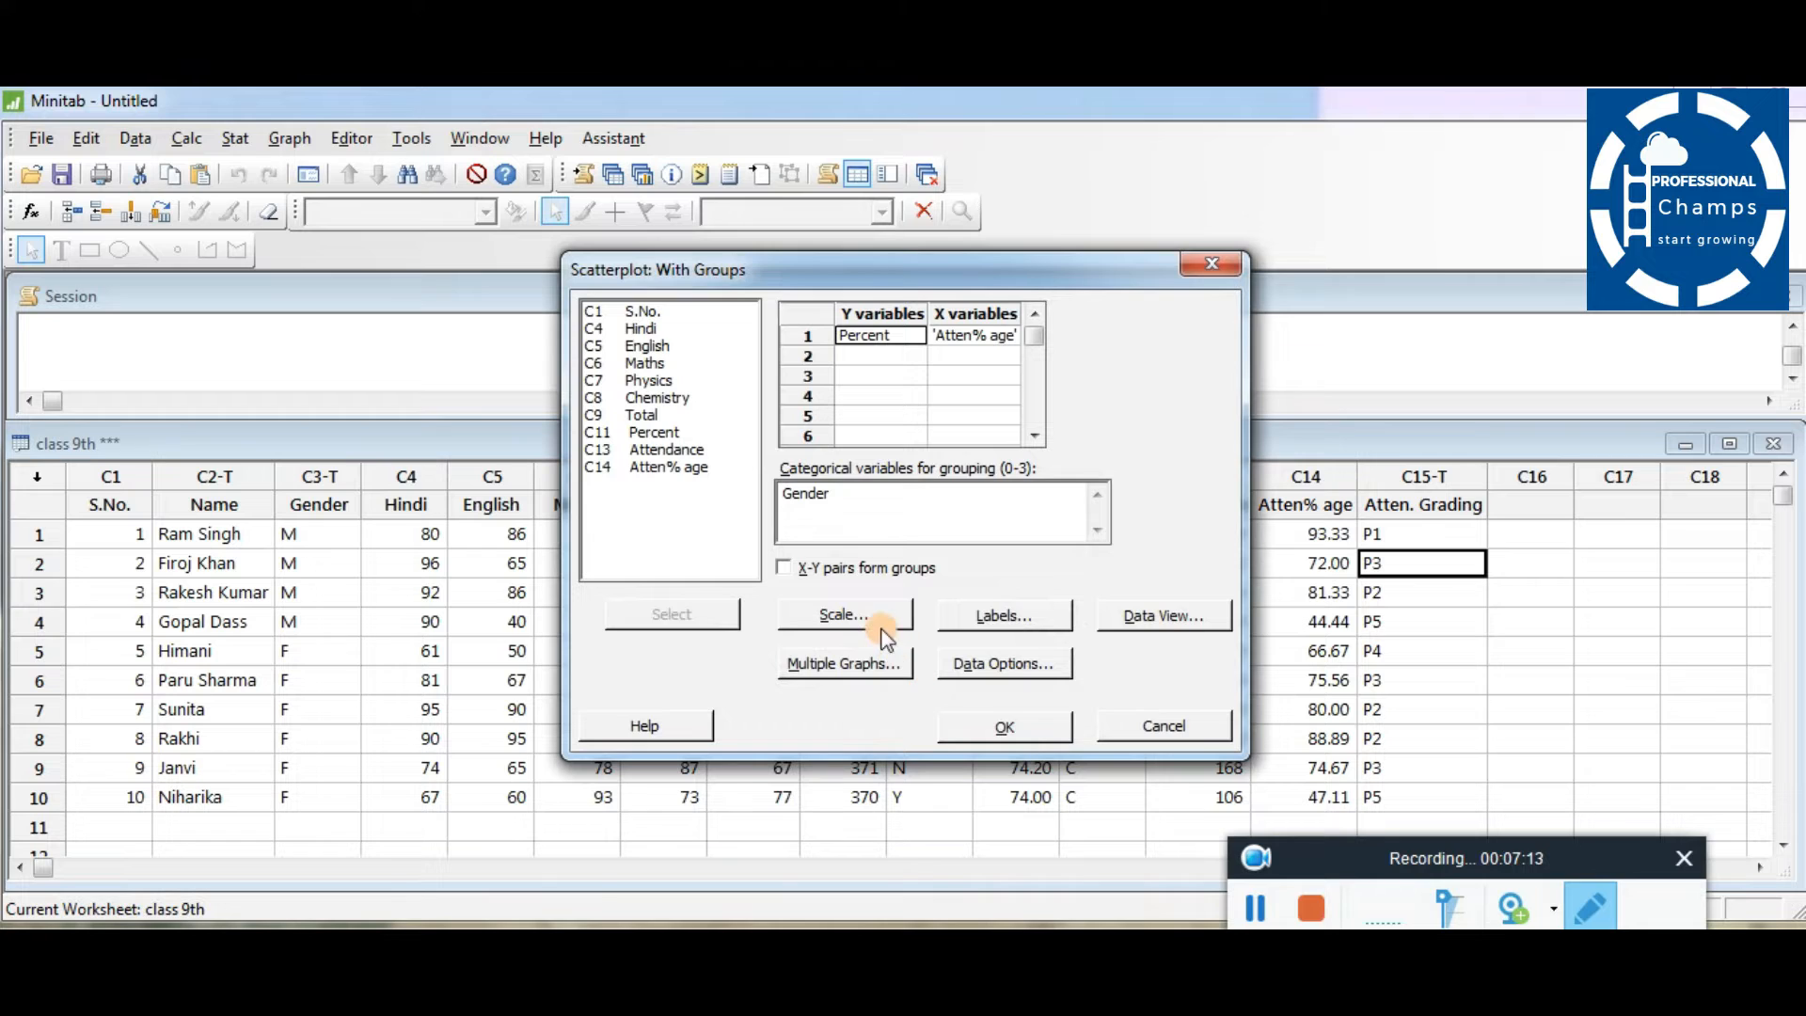
click(825, 491)
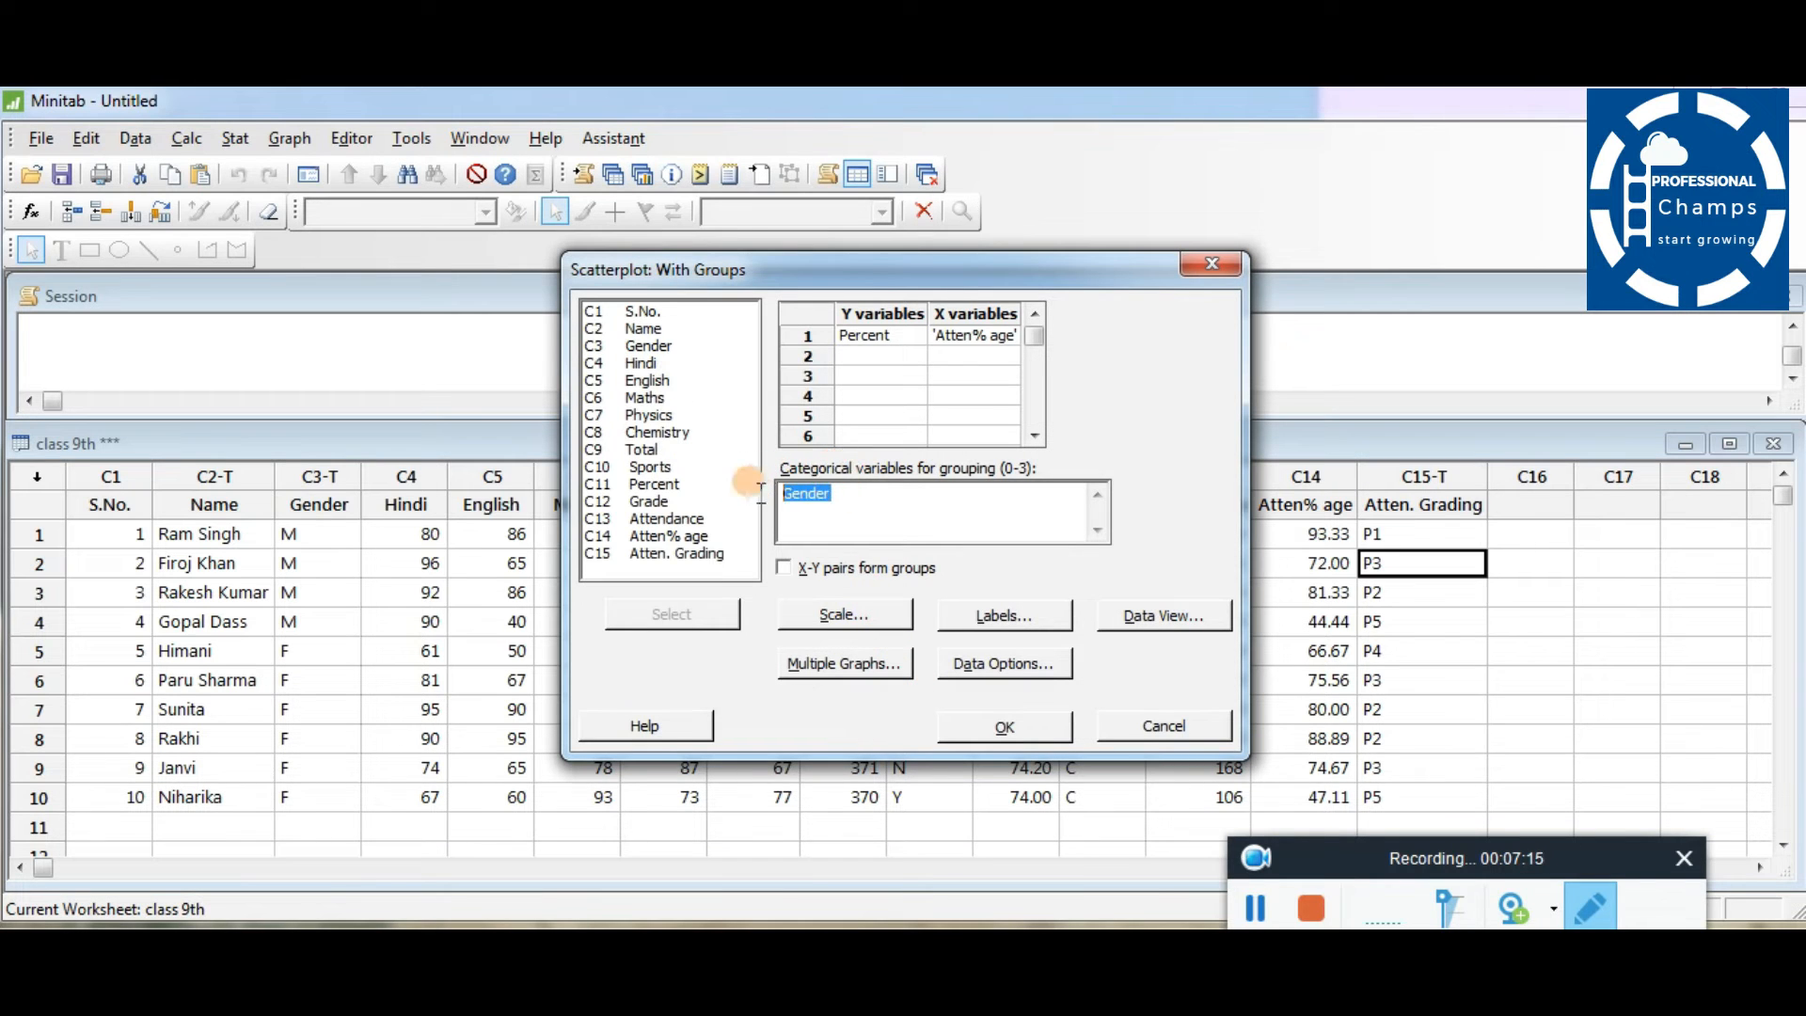
key(Delete)
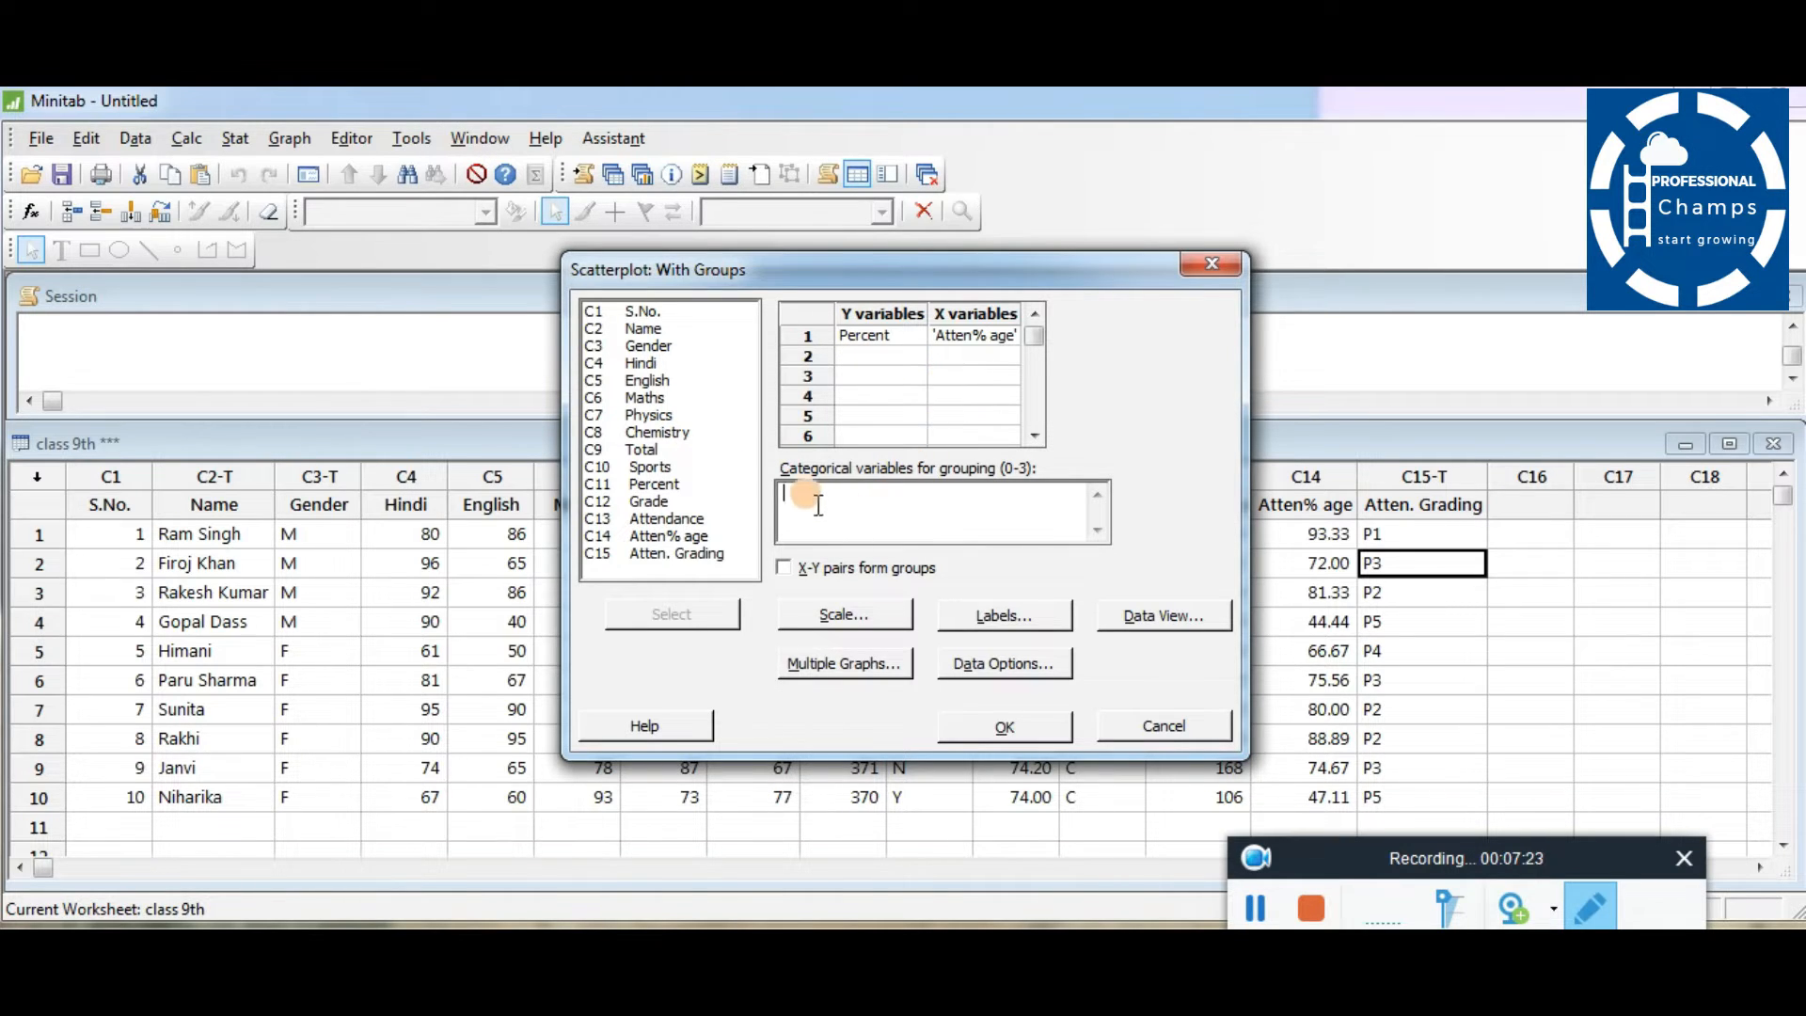
click(785, 494)
double_click(649, 345)
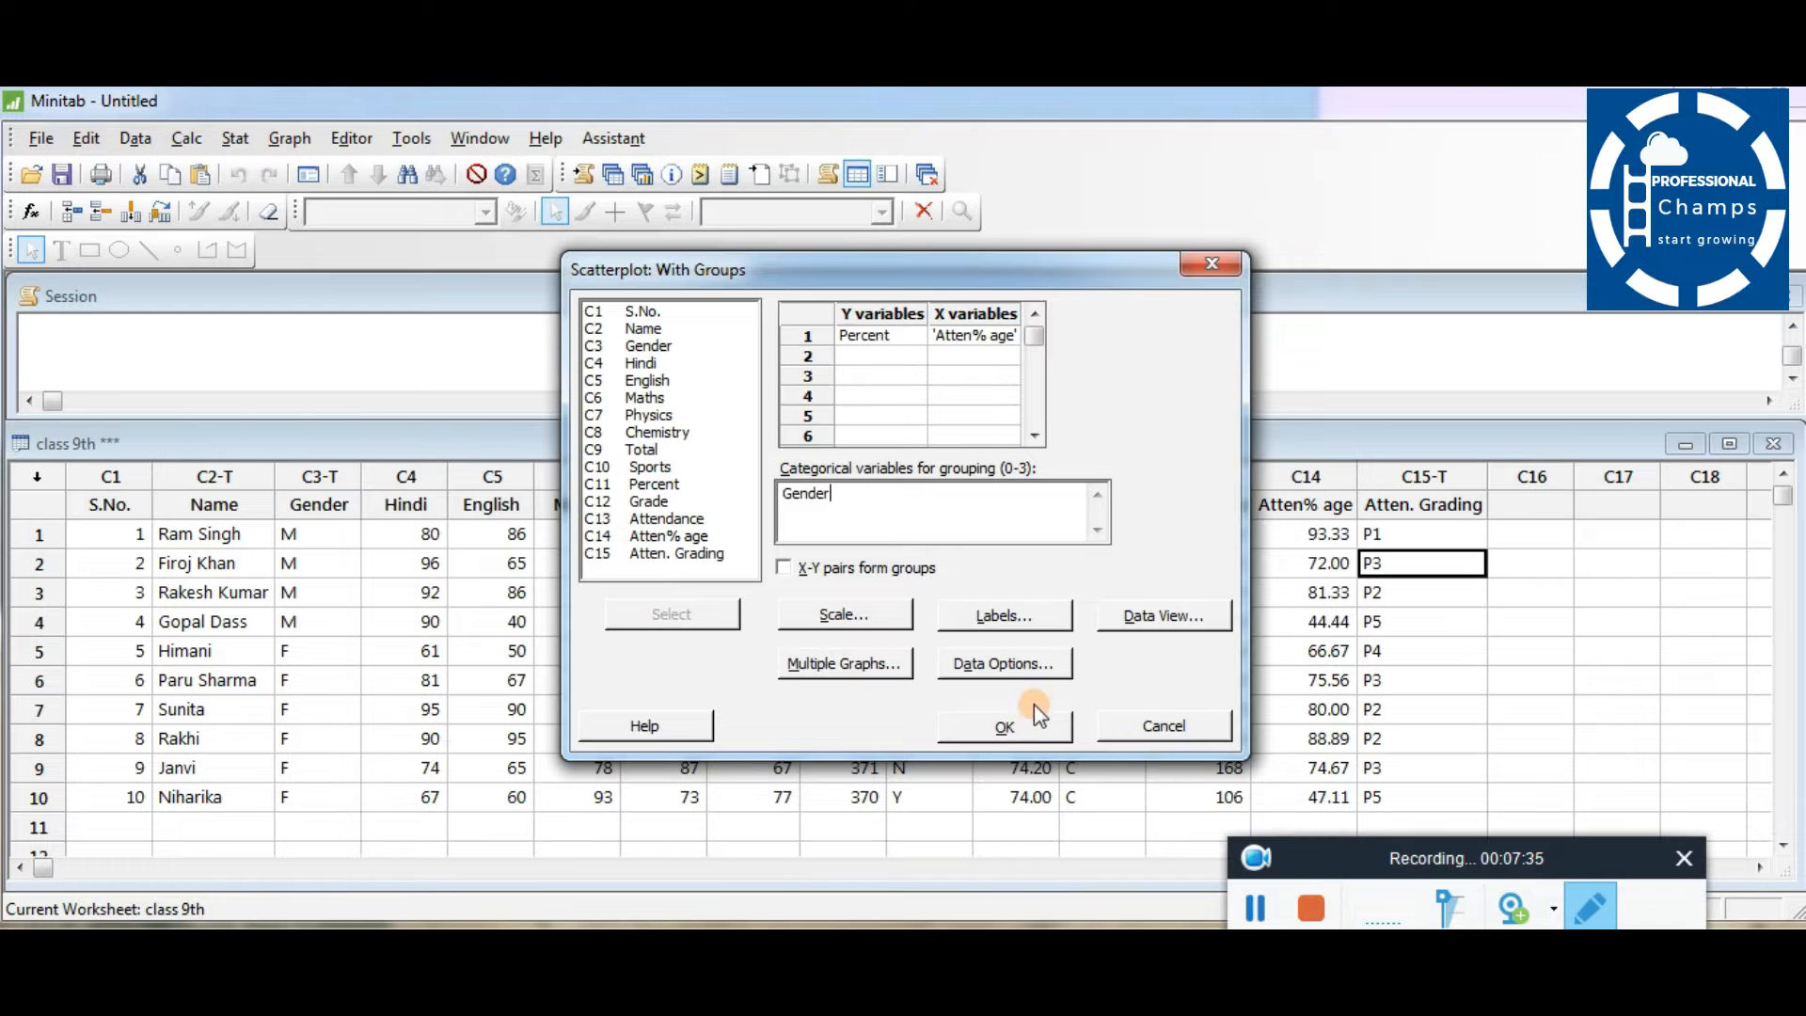
click(1006, 725)
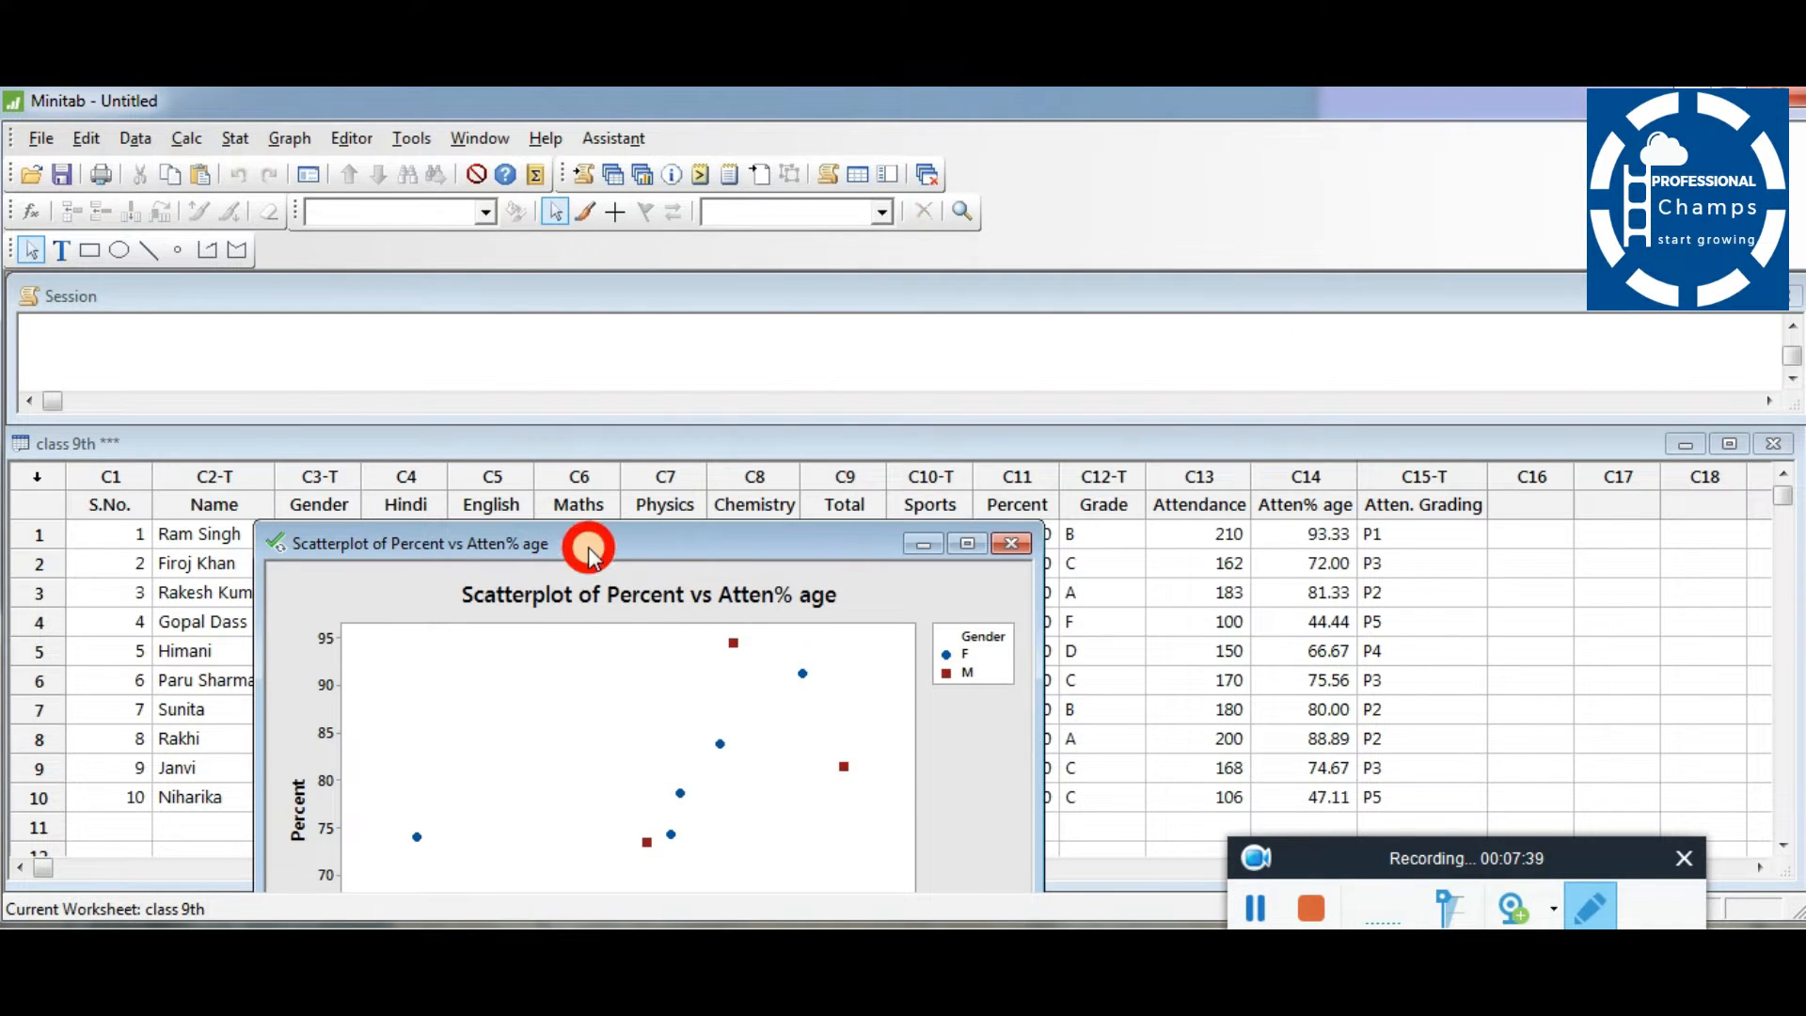
- Move the grouped scatterplot window up, then minimize it
drag(589, 545, 524, 290)
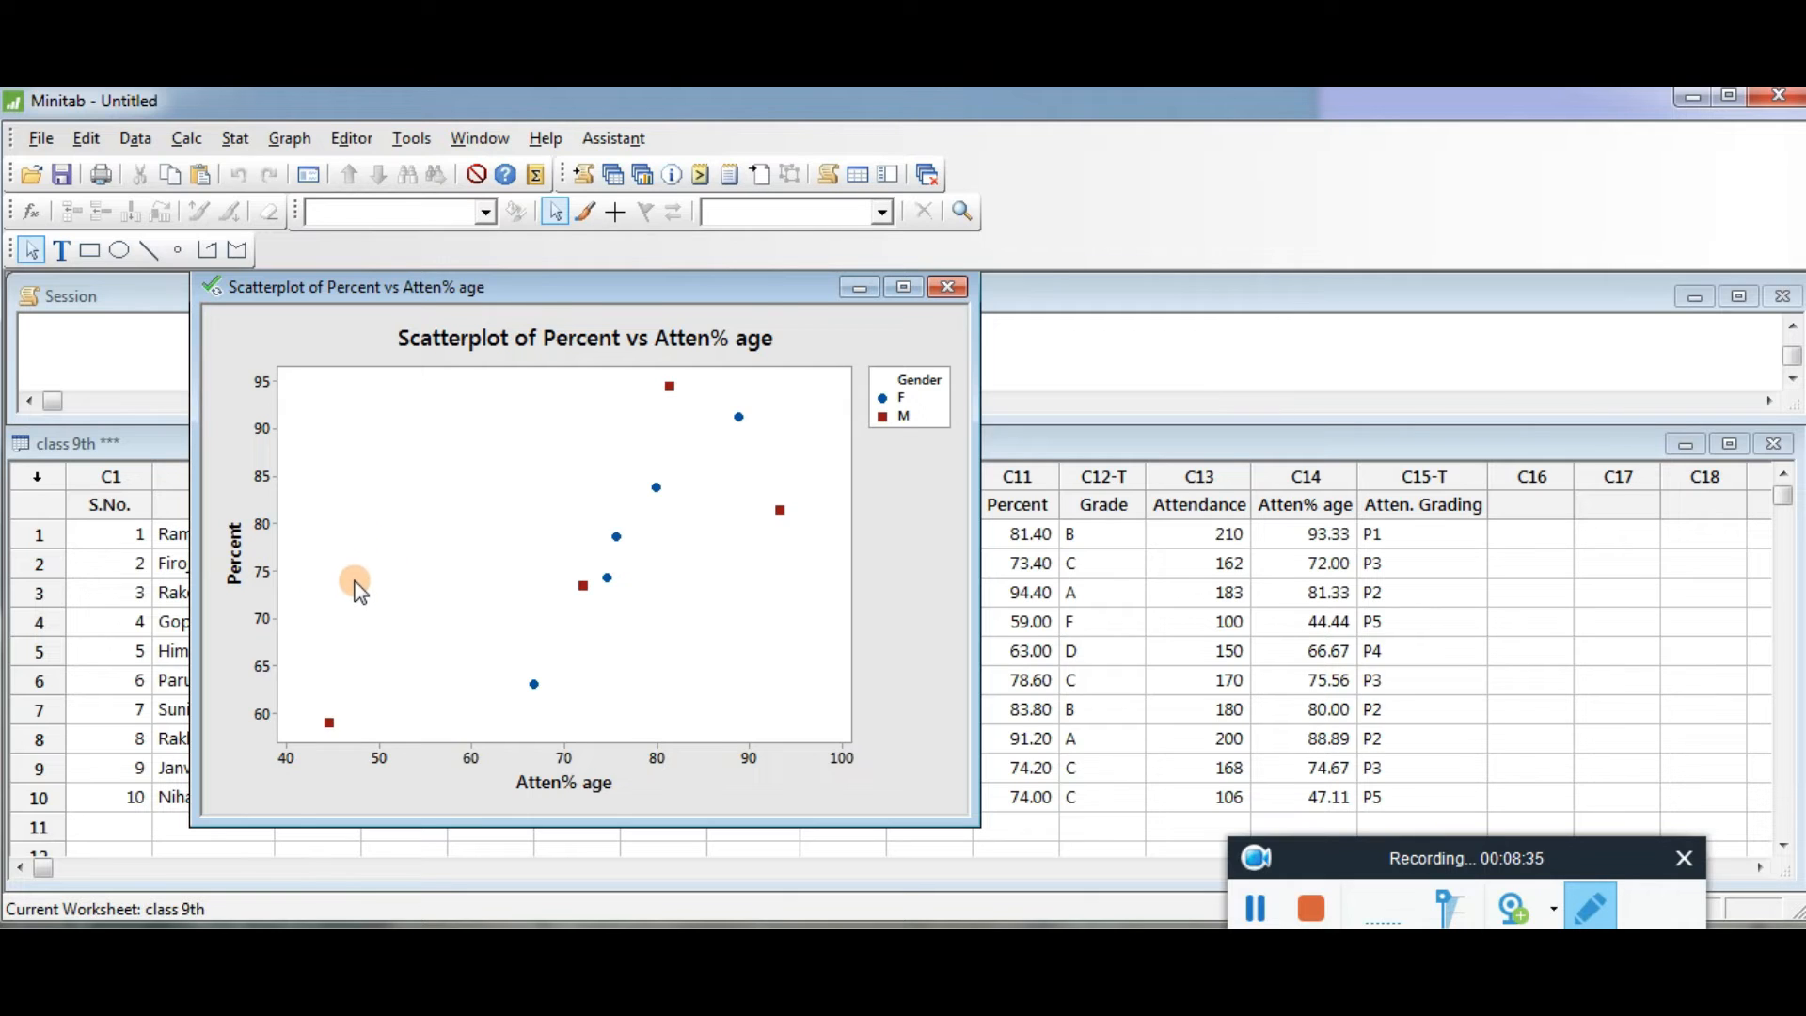
mouse_move(357, 589)
click(859, 287)
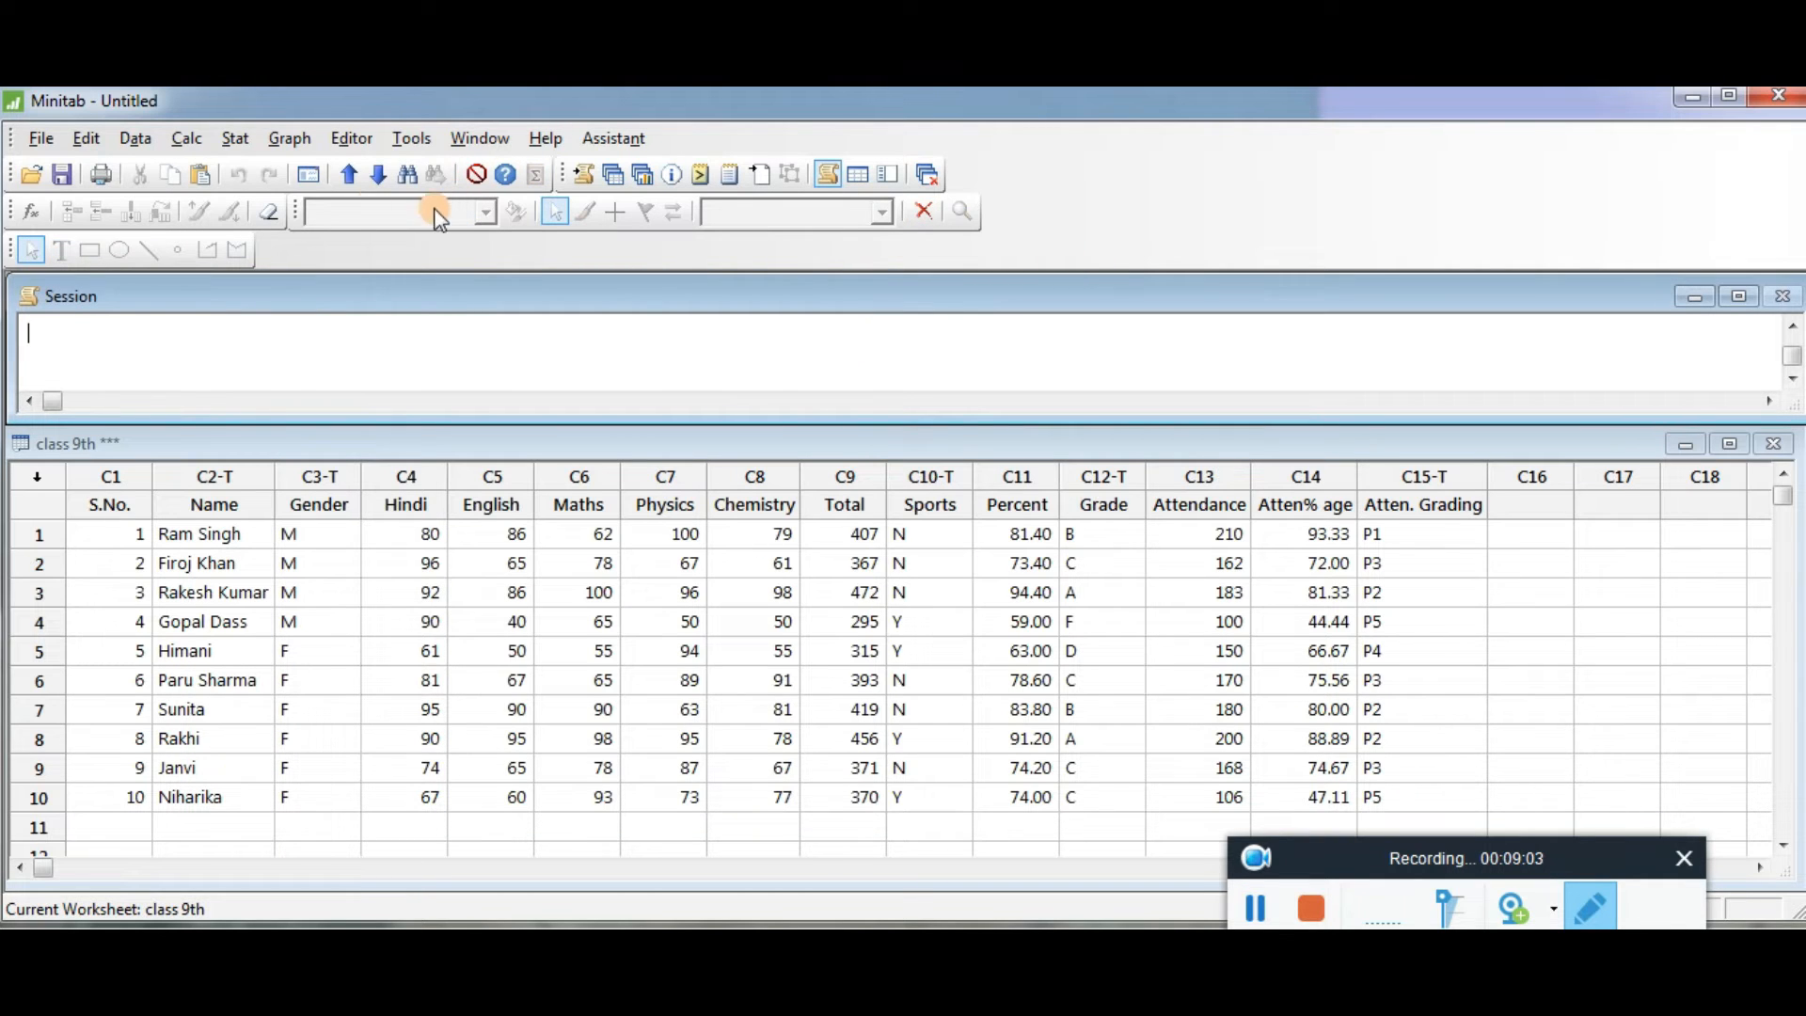
- Create a With Regression and Groups scatterplot of Atten% age against Percent, grouped by Gender
click(288, 138)
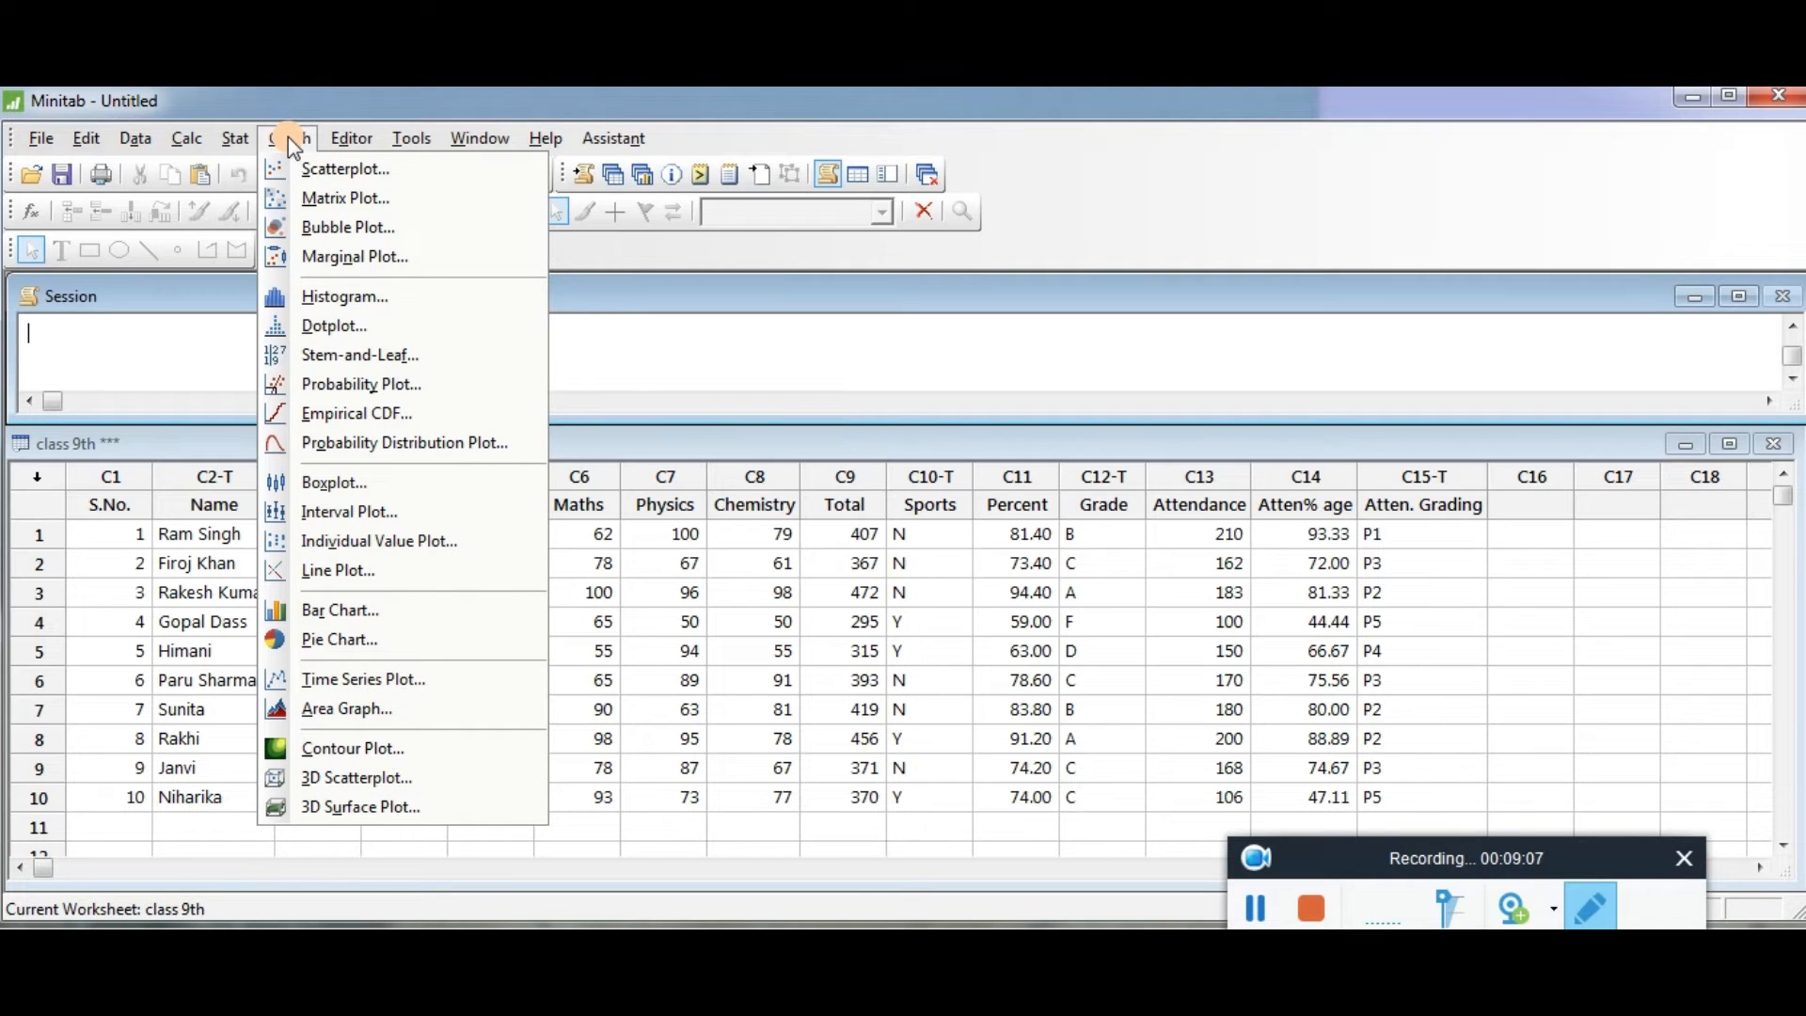
click(348, 170)
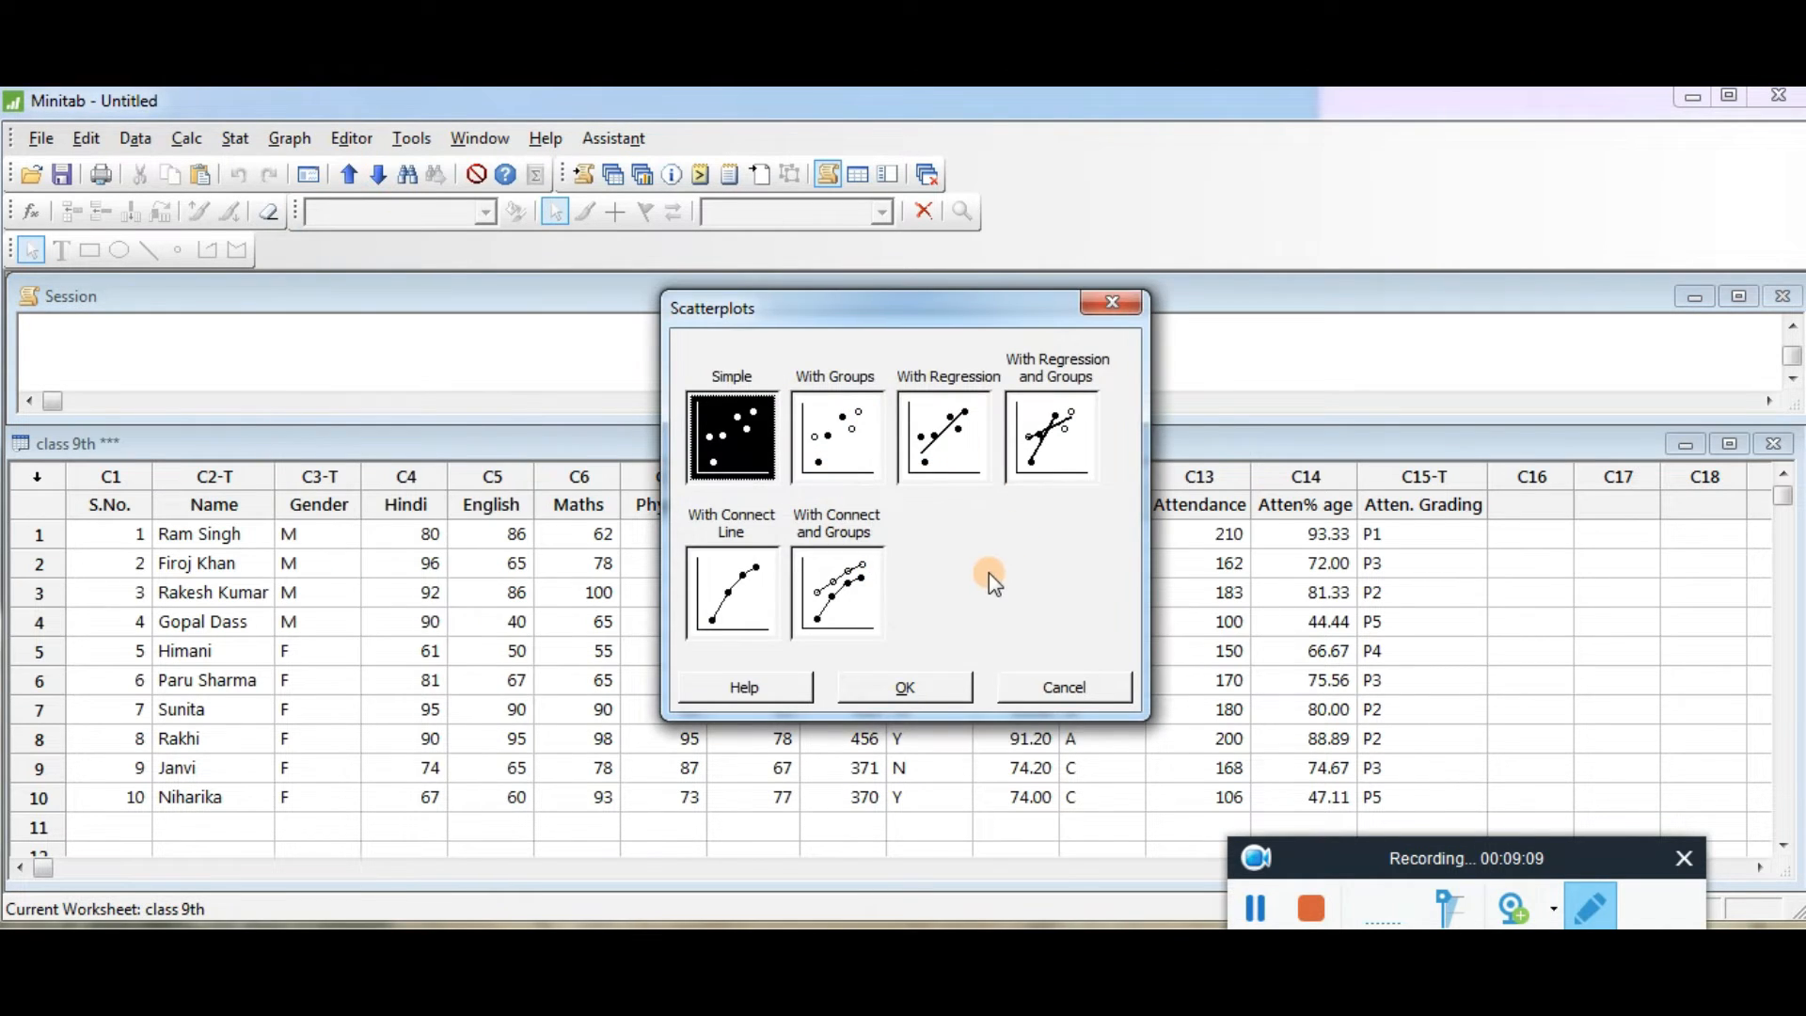
click(1062, 429)
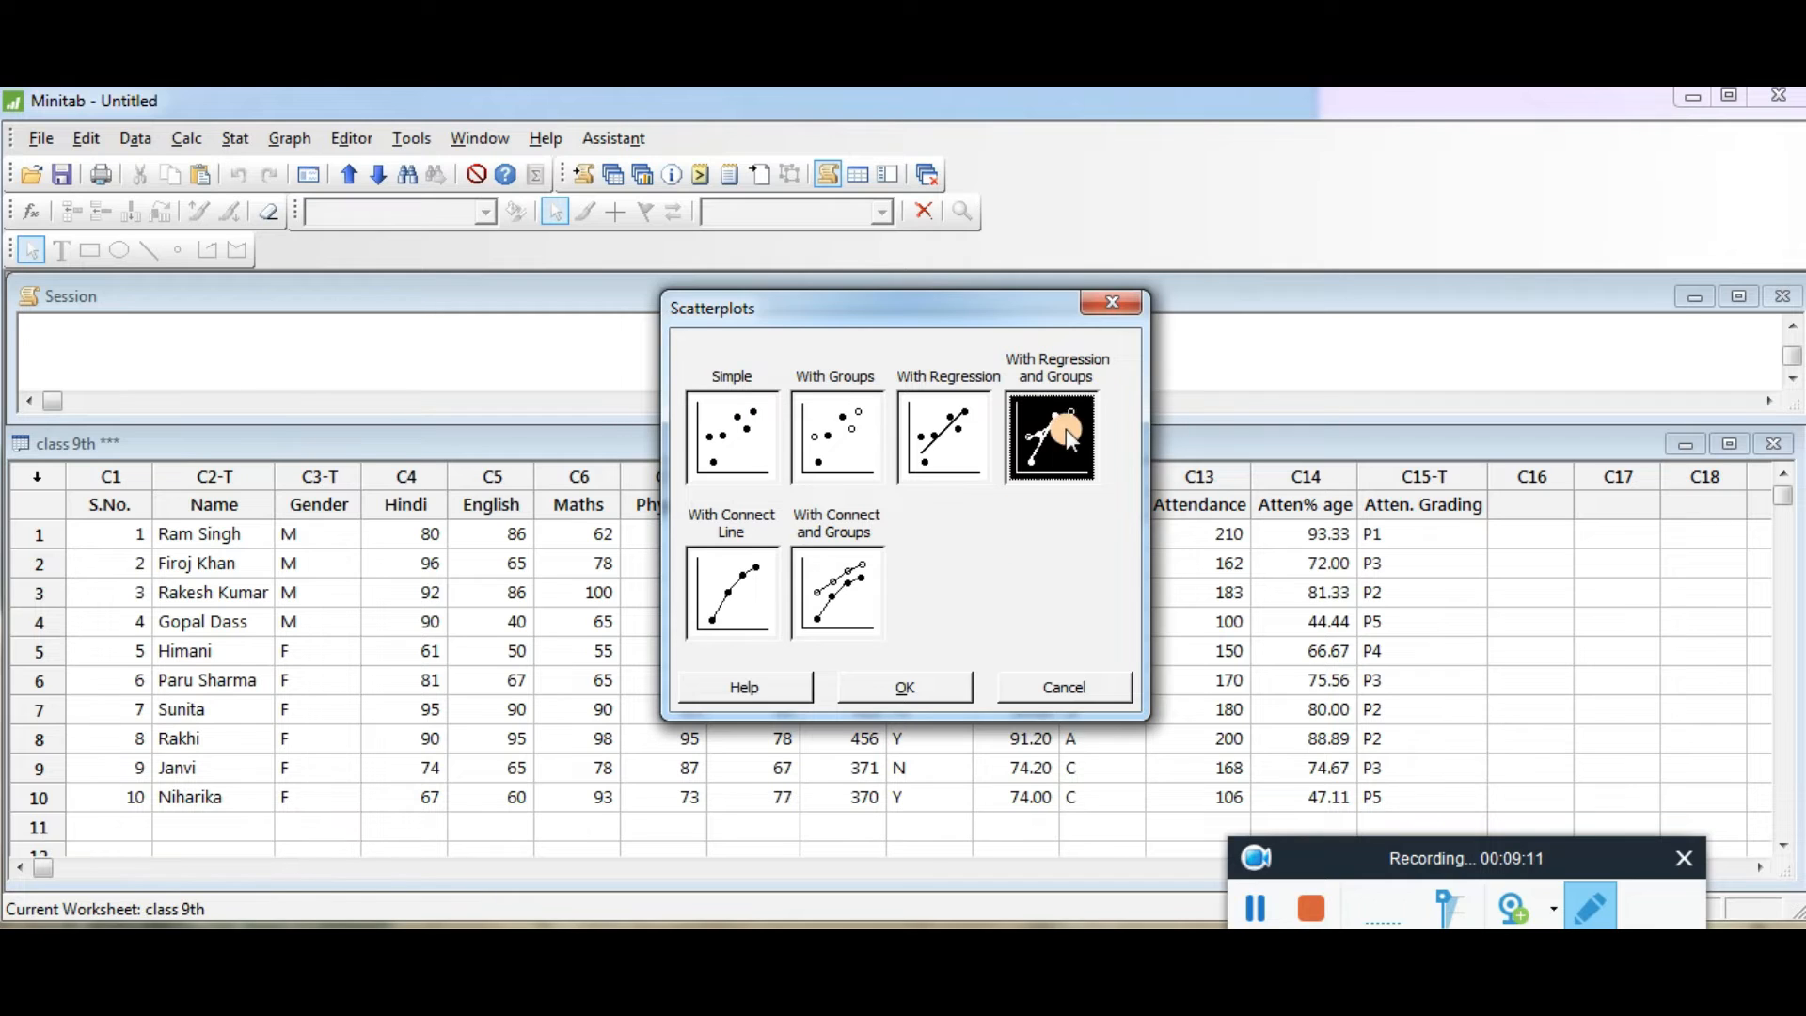
click(906, 687)
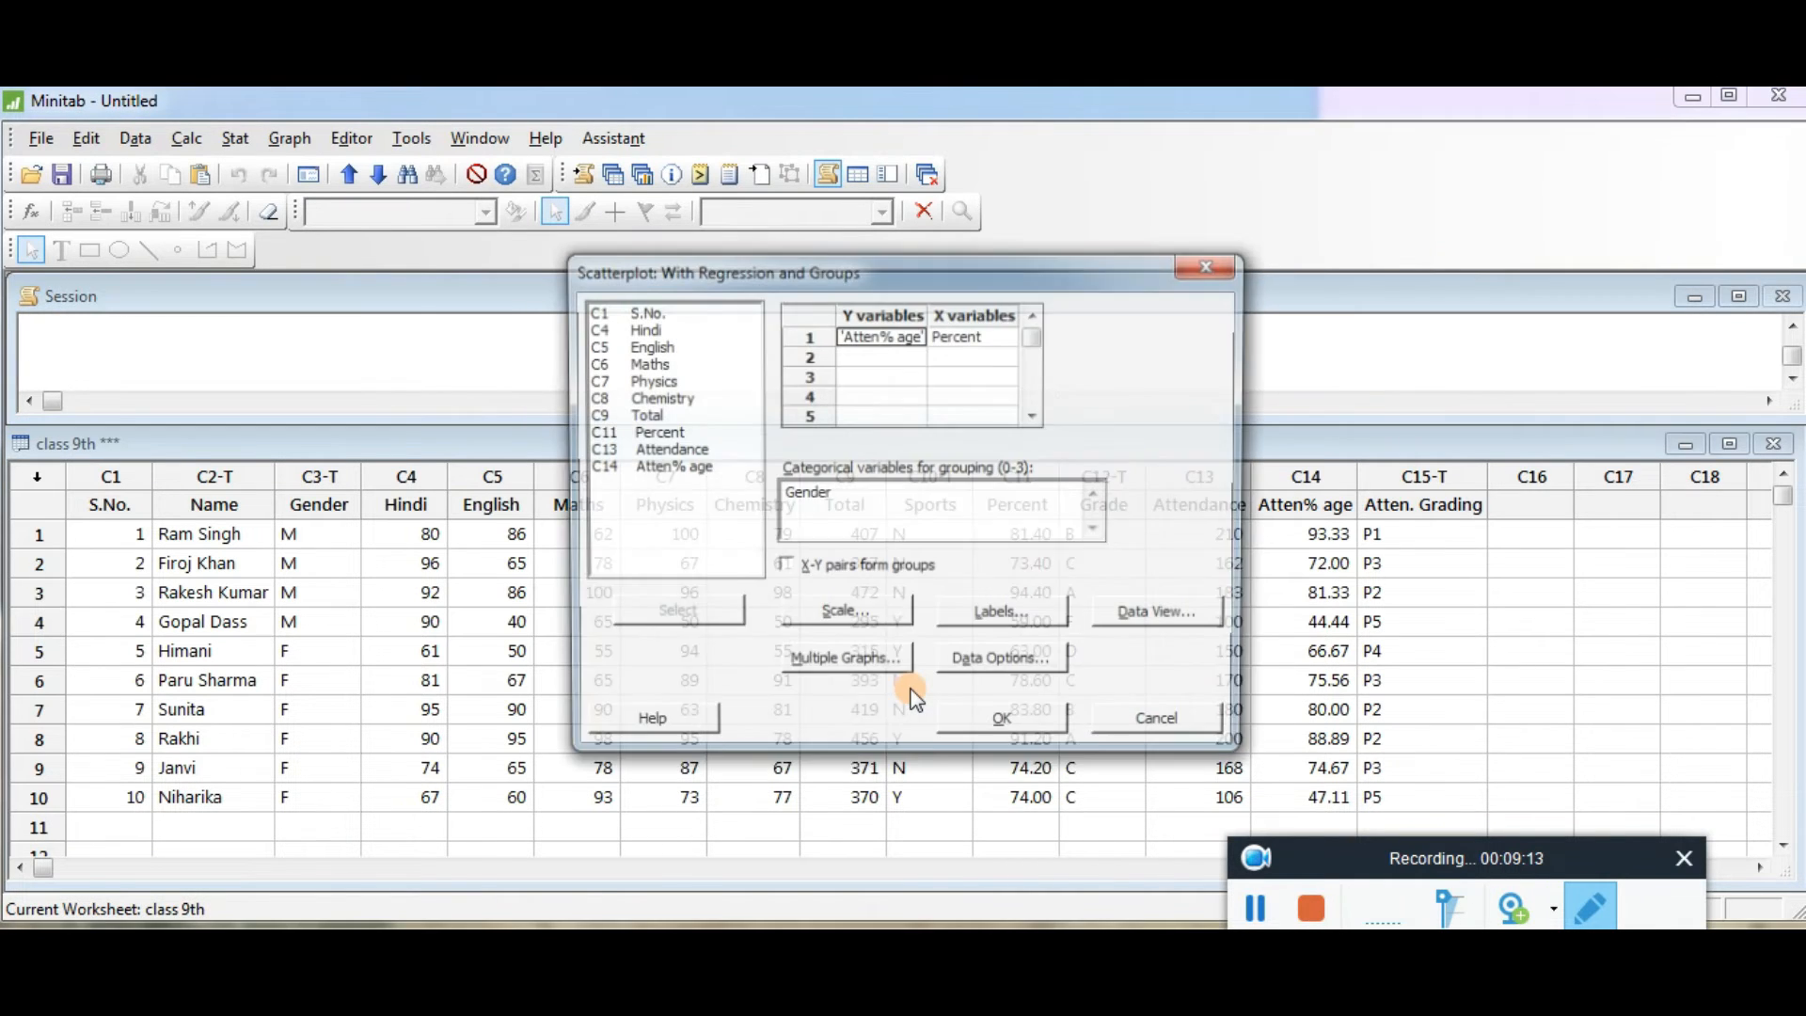
click(1005, 726)
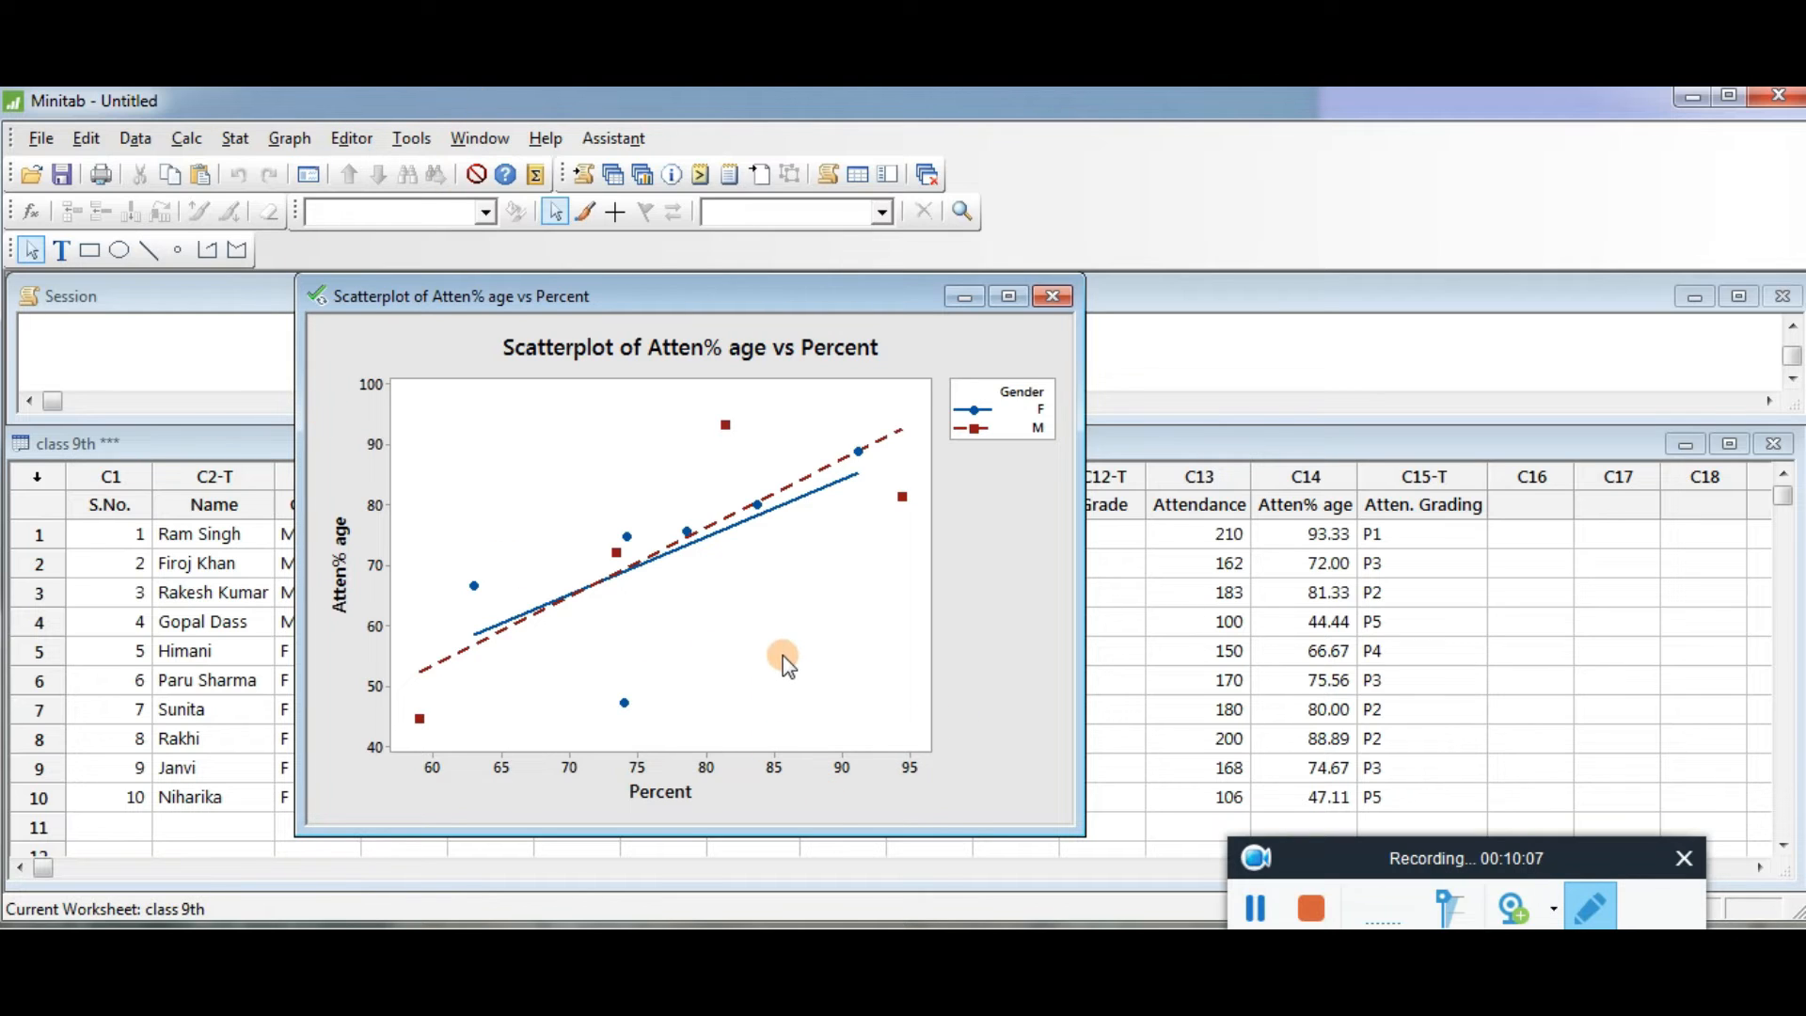
right_click(775, 621)
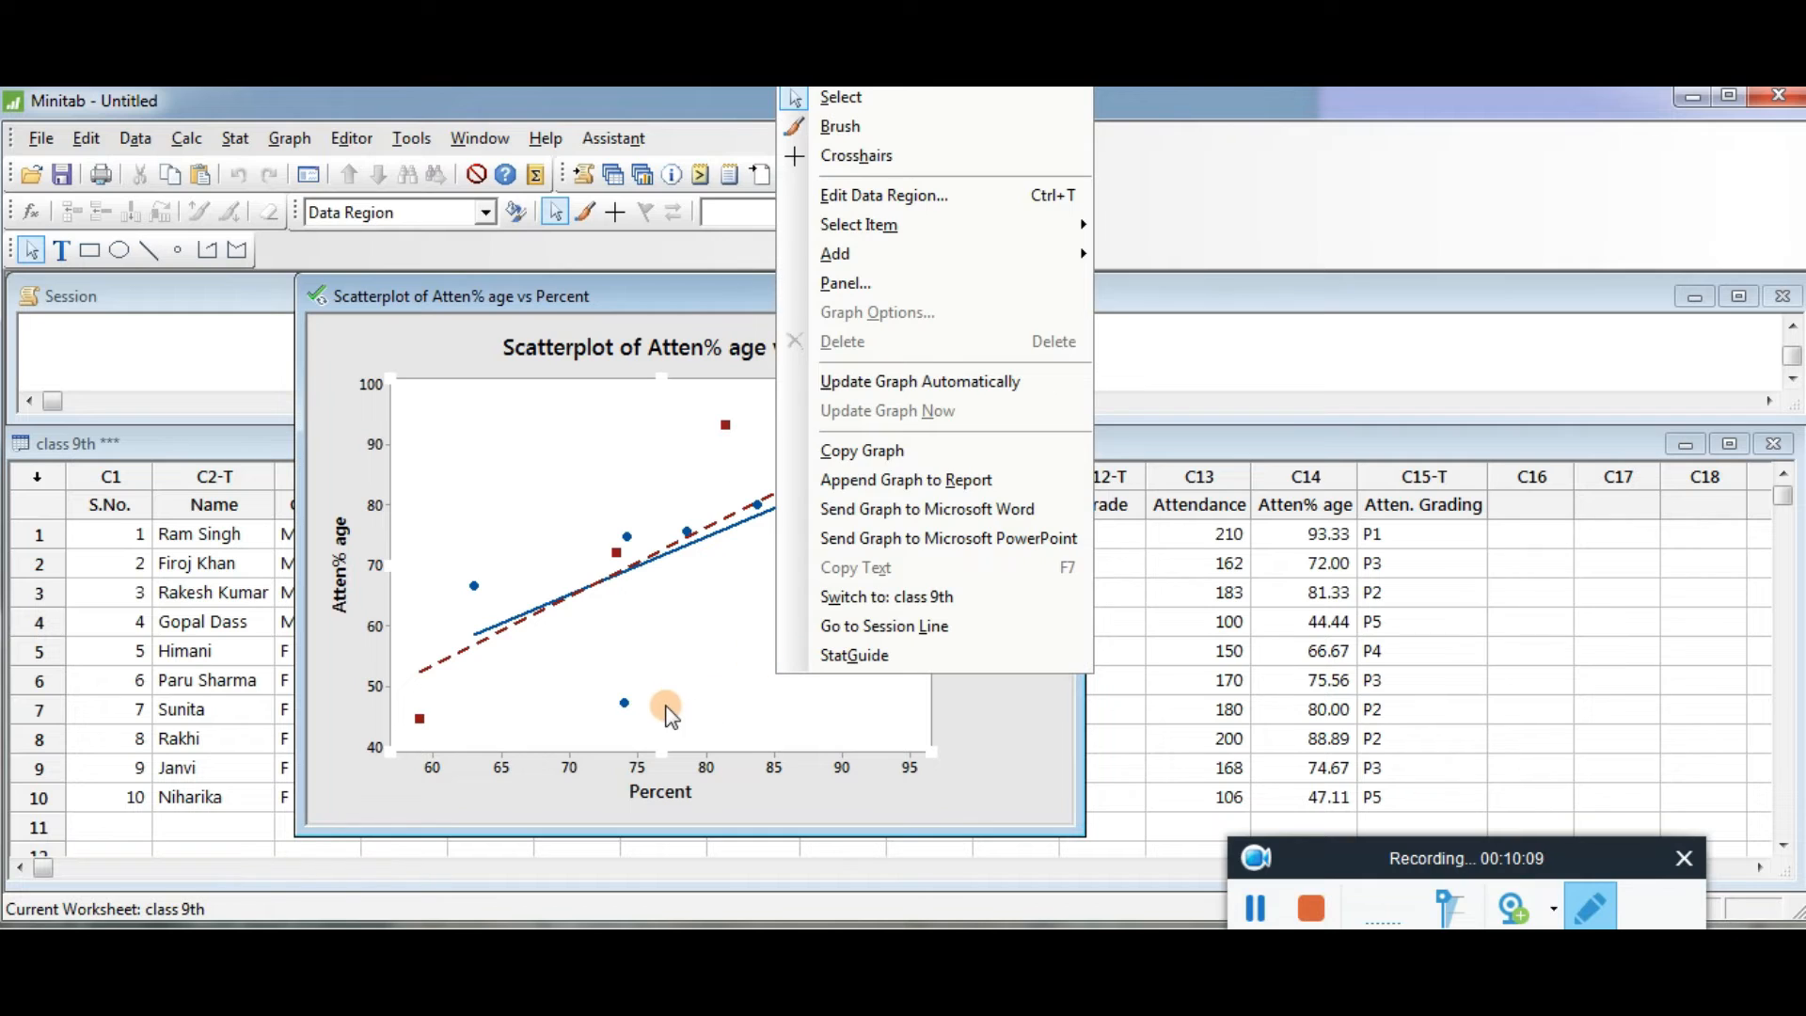
click(506, 455)
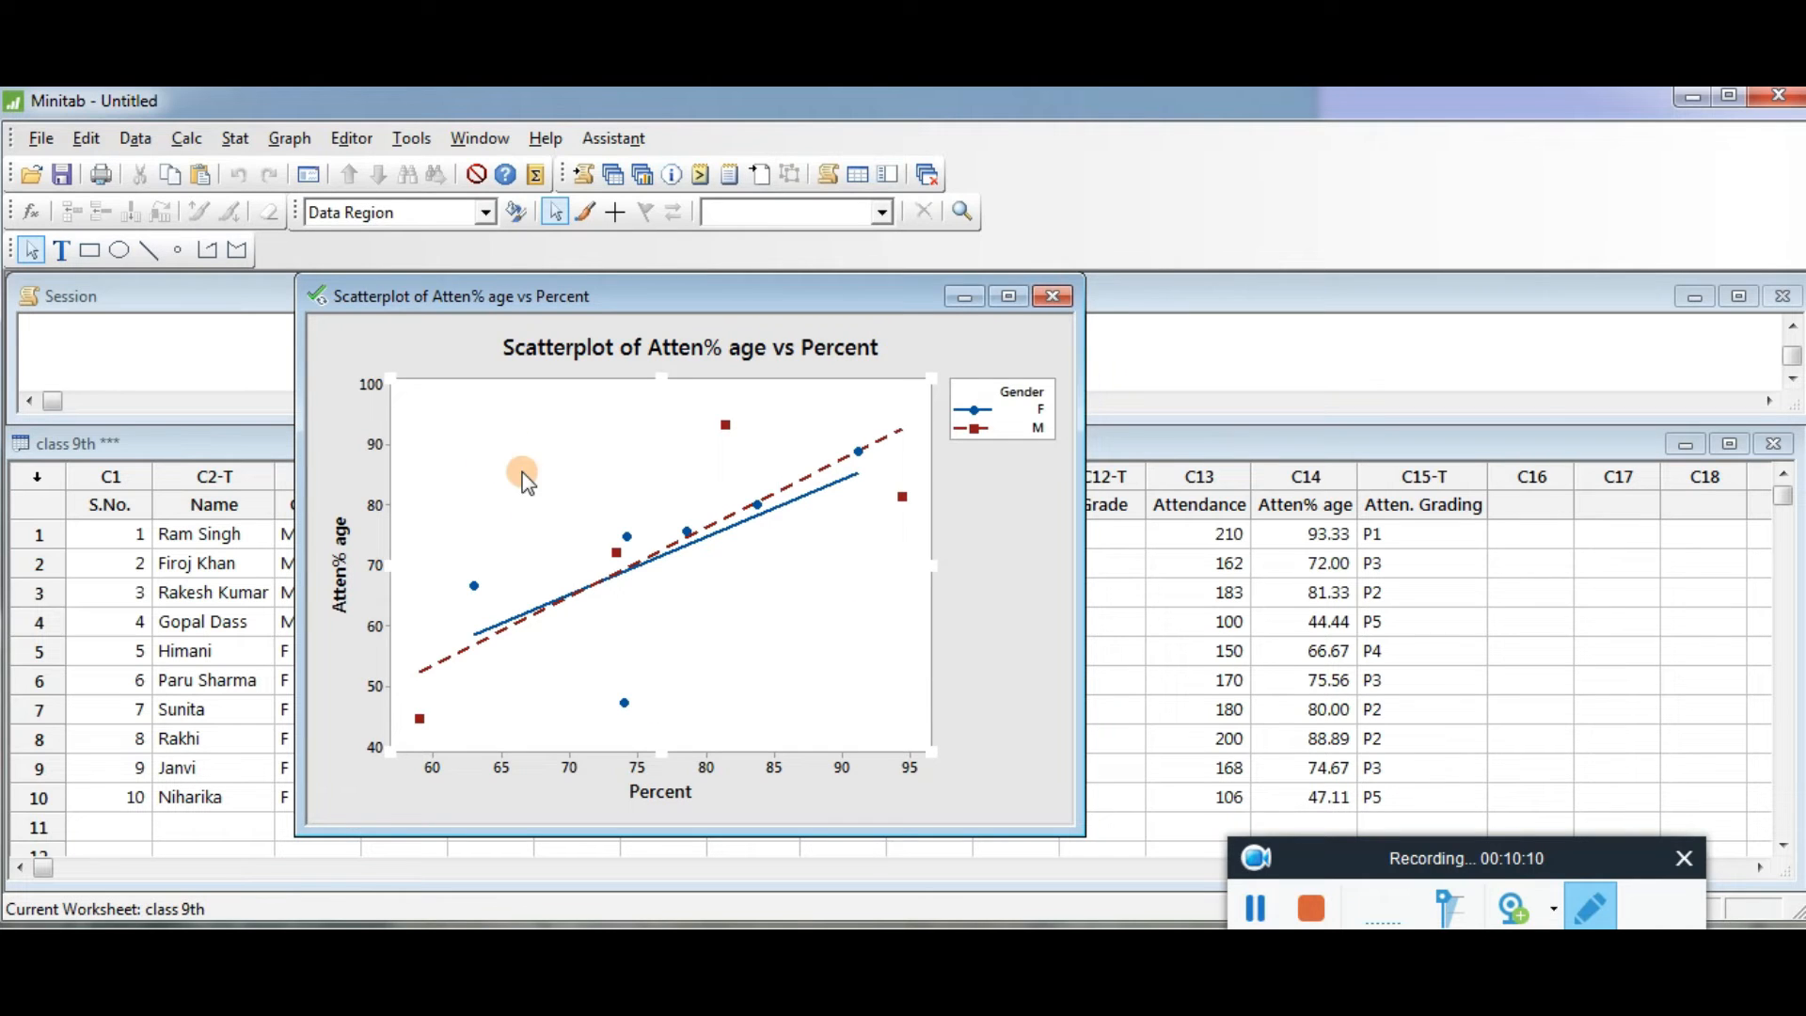
right_click(831, 603)
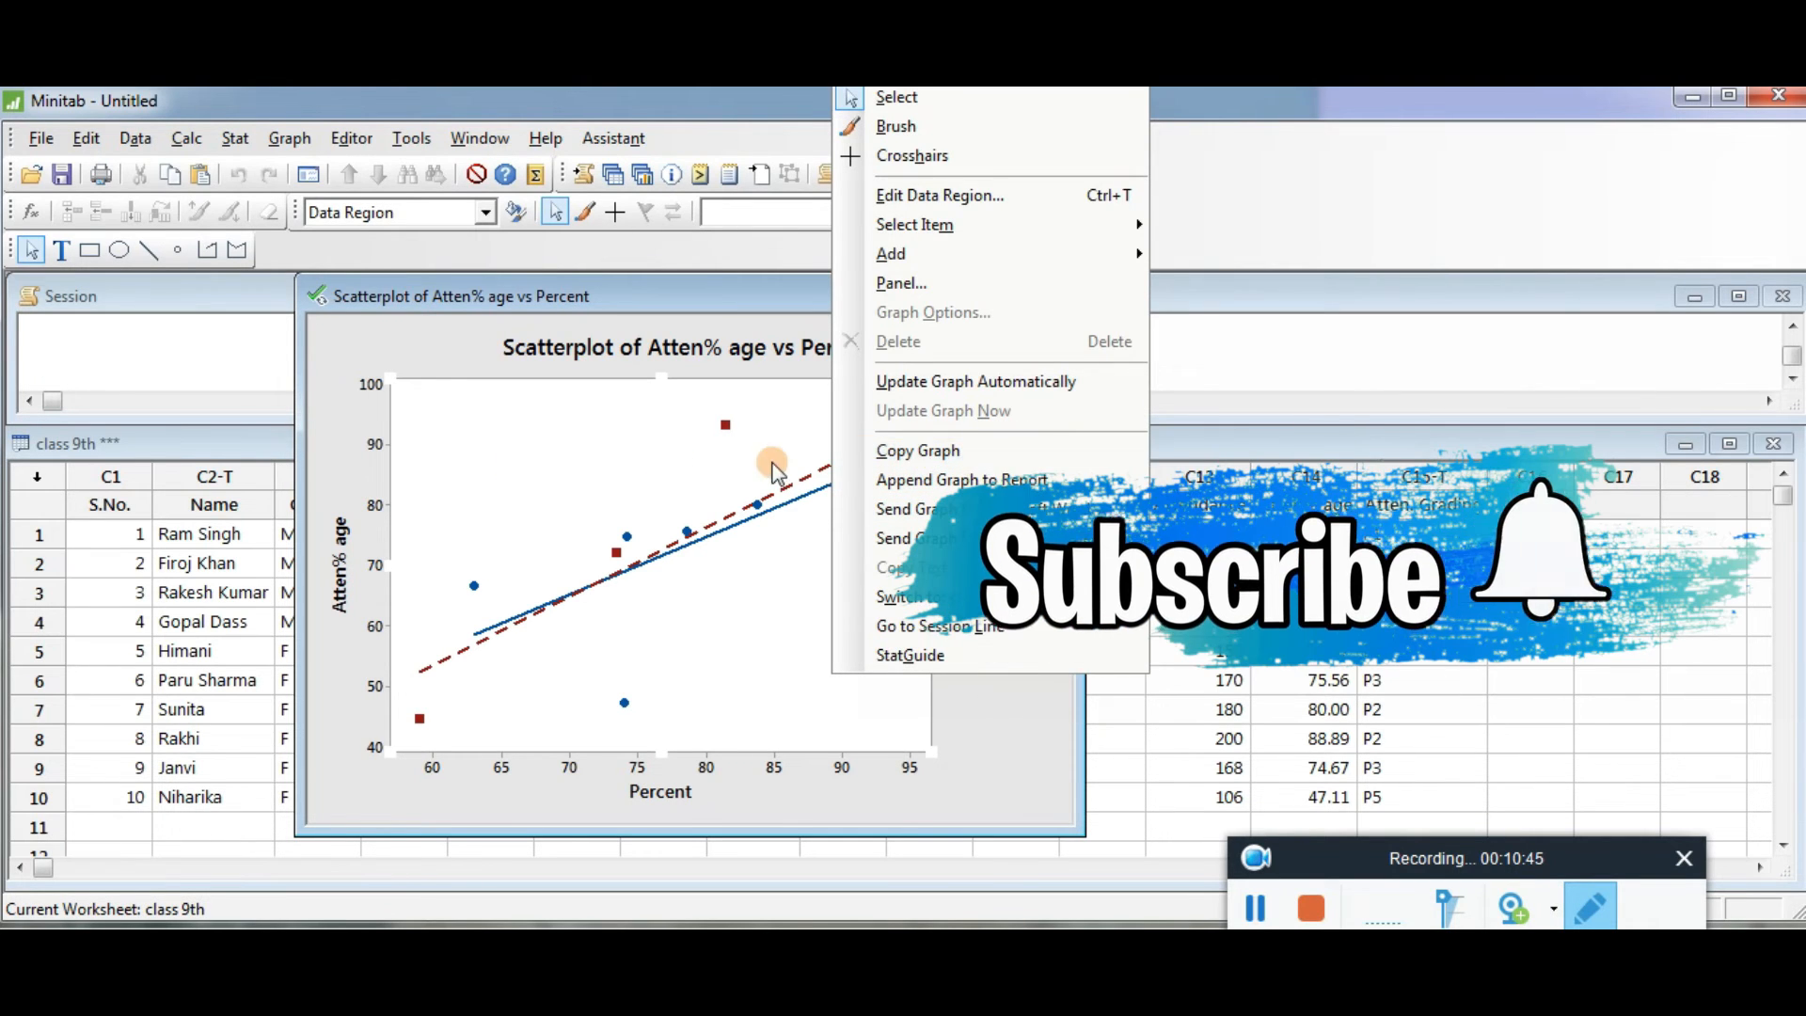
click(513, 470)
right_click(506, 438)
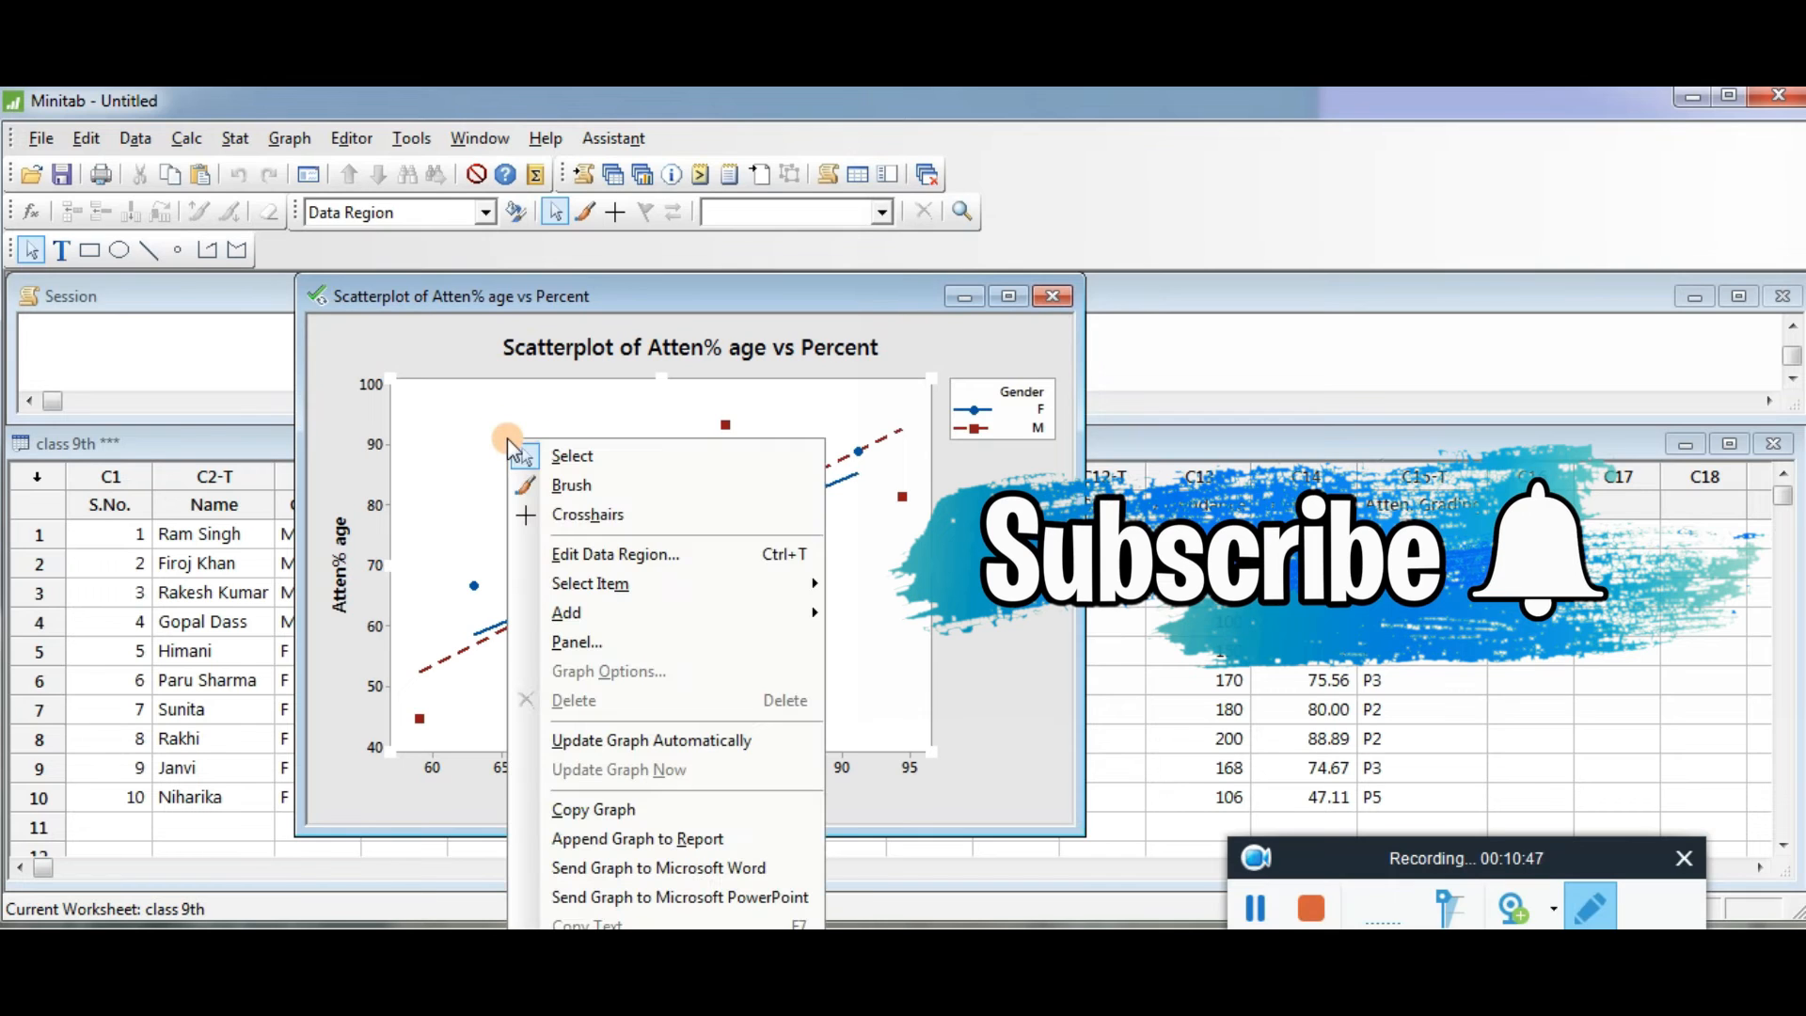
- Copy the regression scatterplot and paste it as a picture into the PowerPoint slide's content area
click(614, 811)
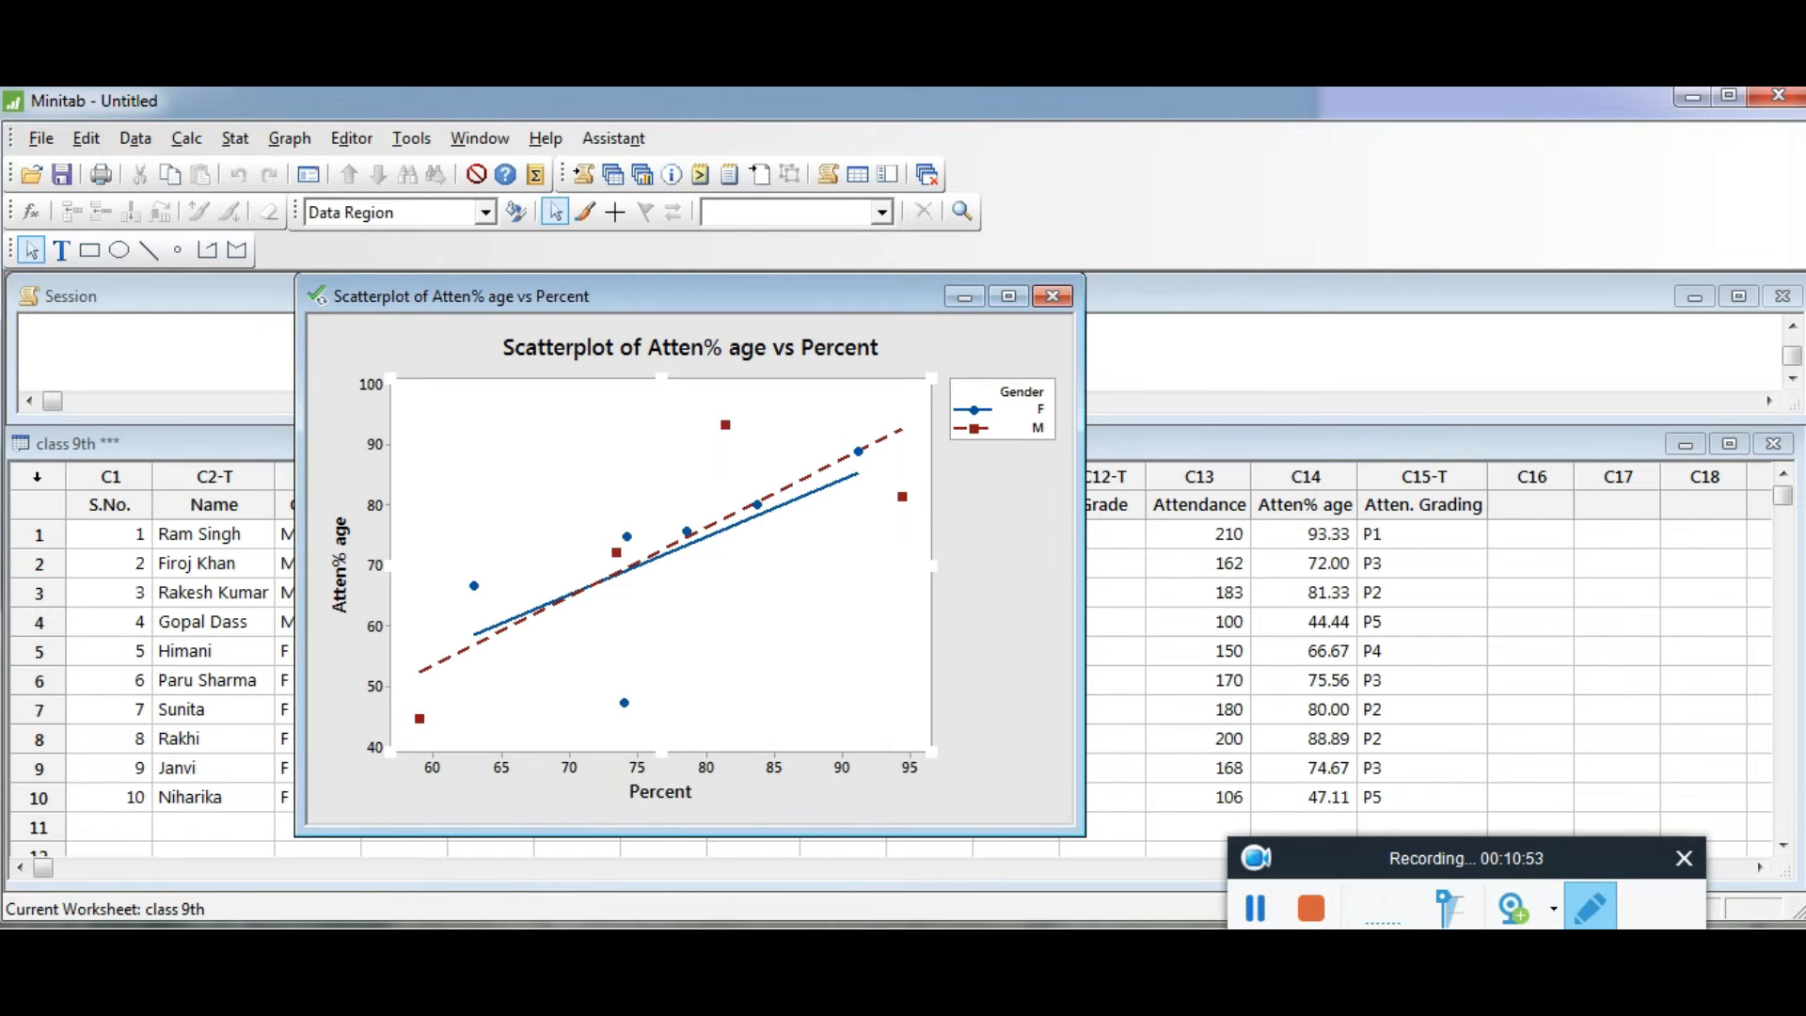
key(alt+Tab)
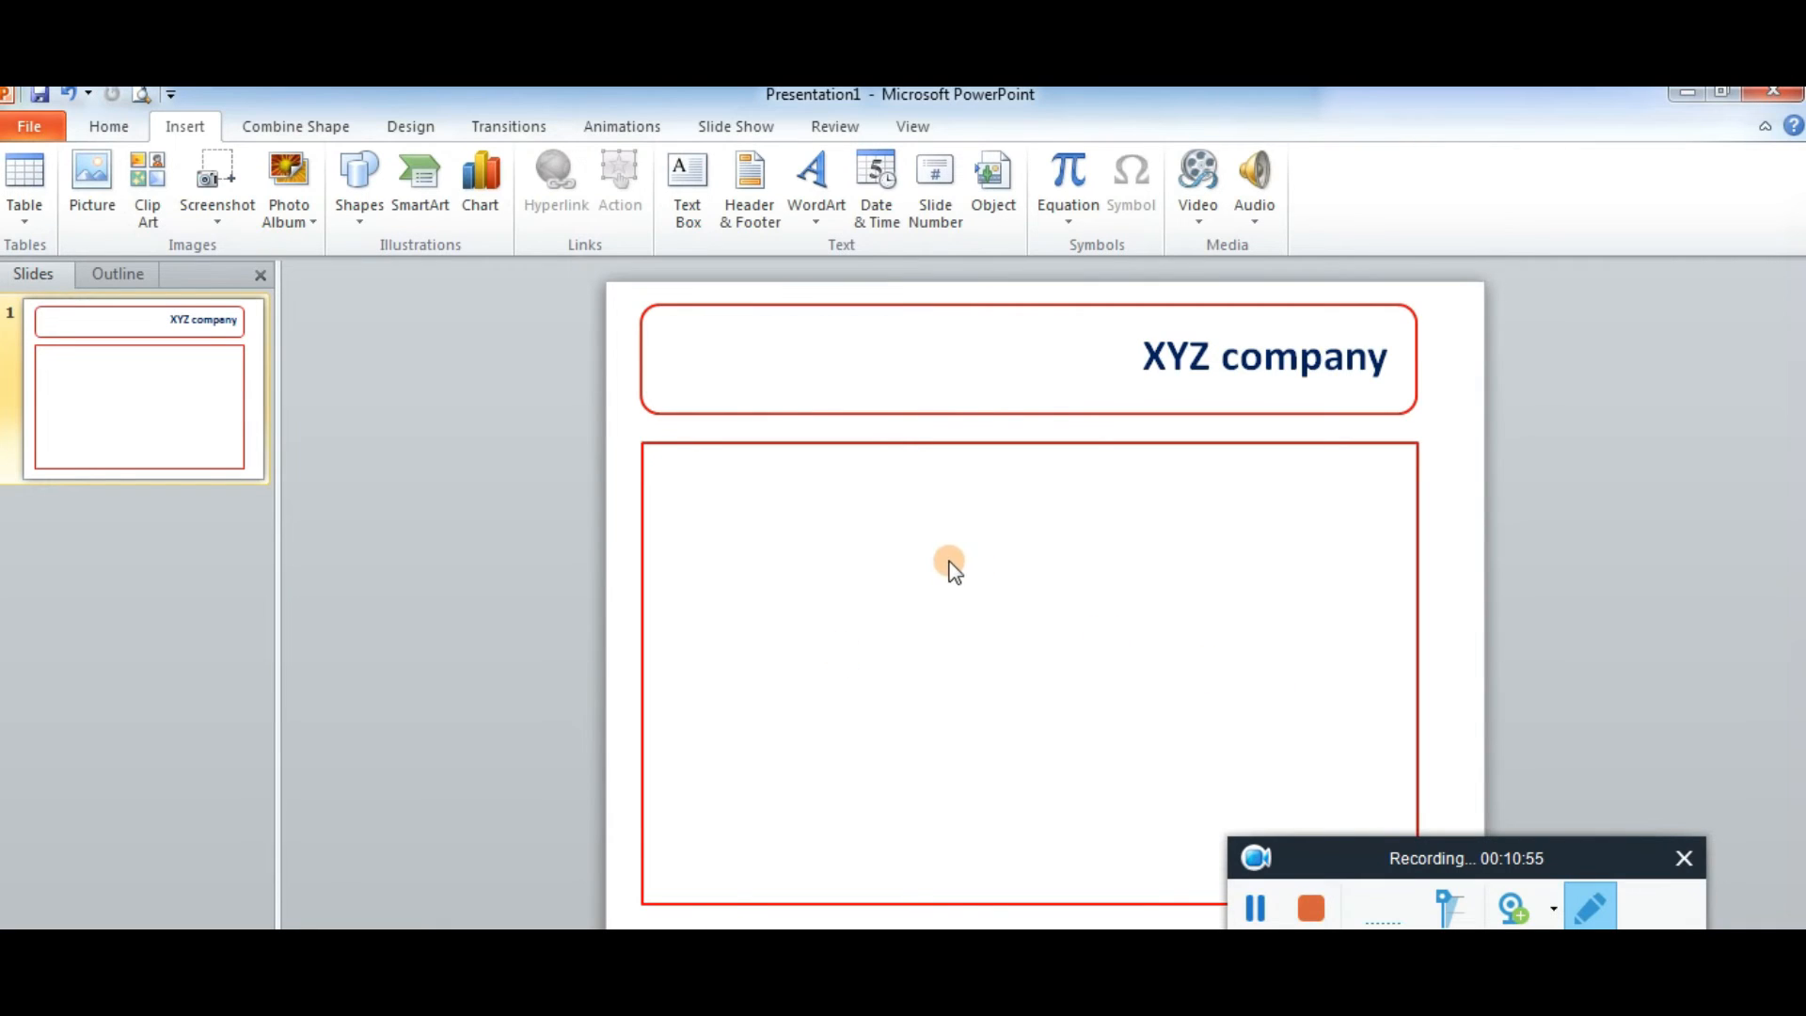
right_click(949, 563)
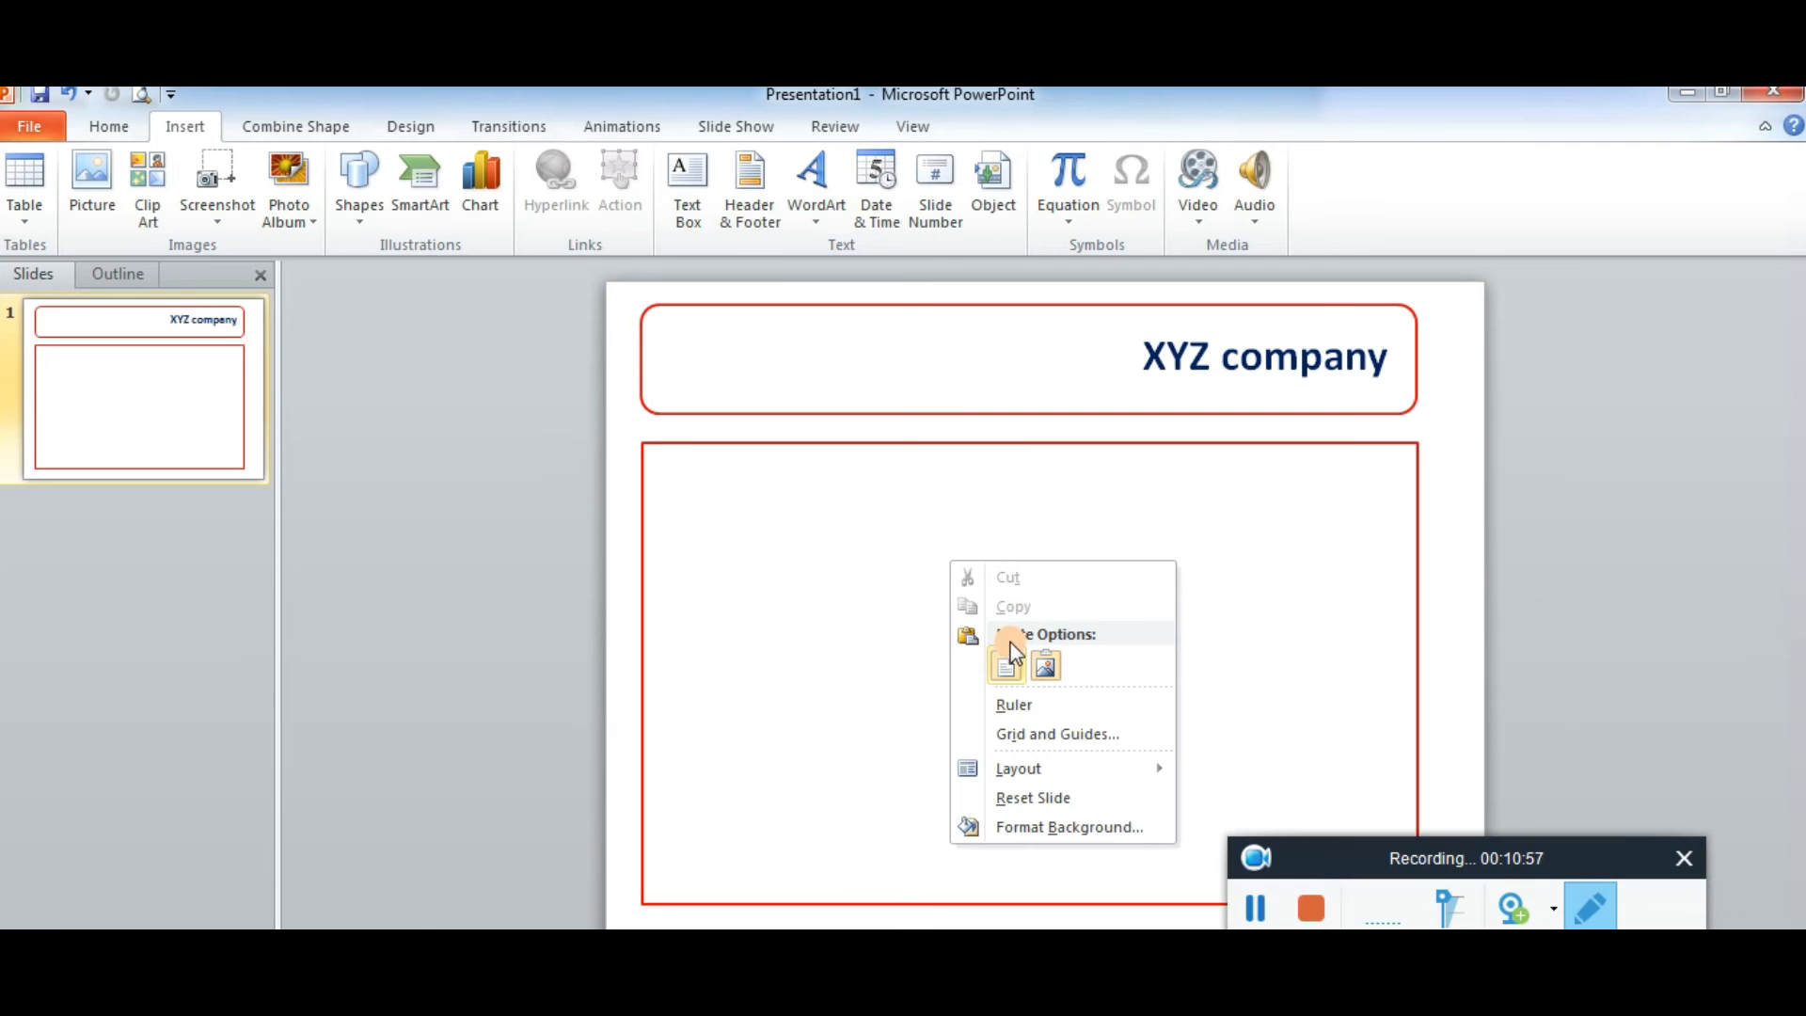
click(1005, 666)
drag(939, 472, 895, 534)
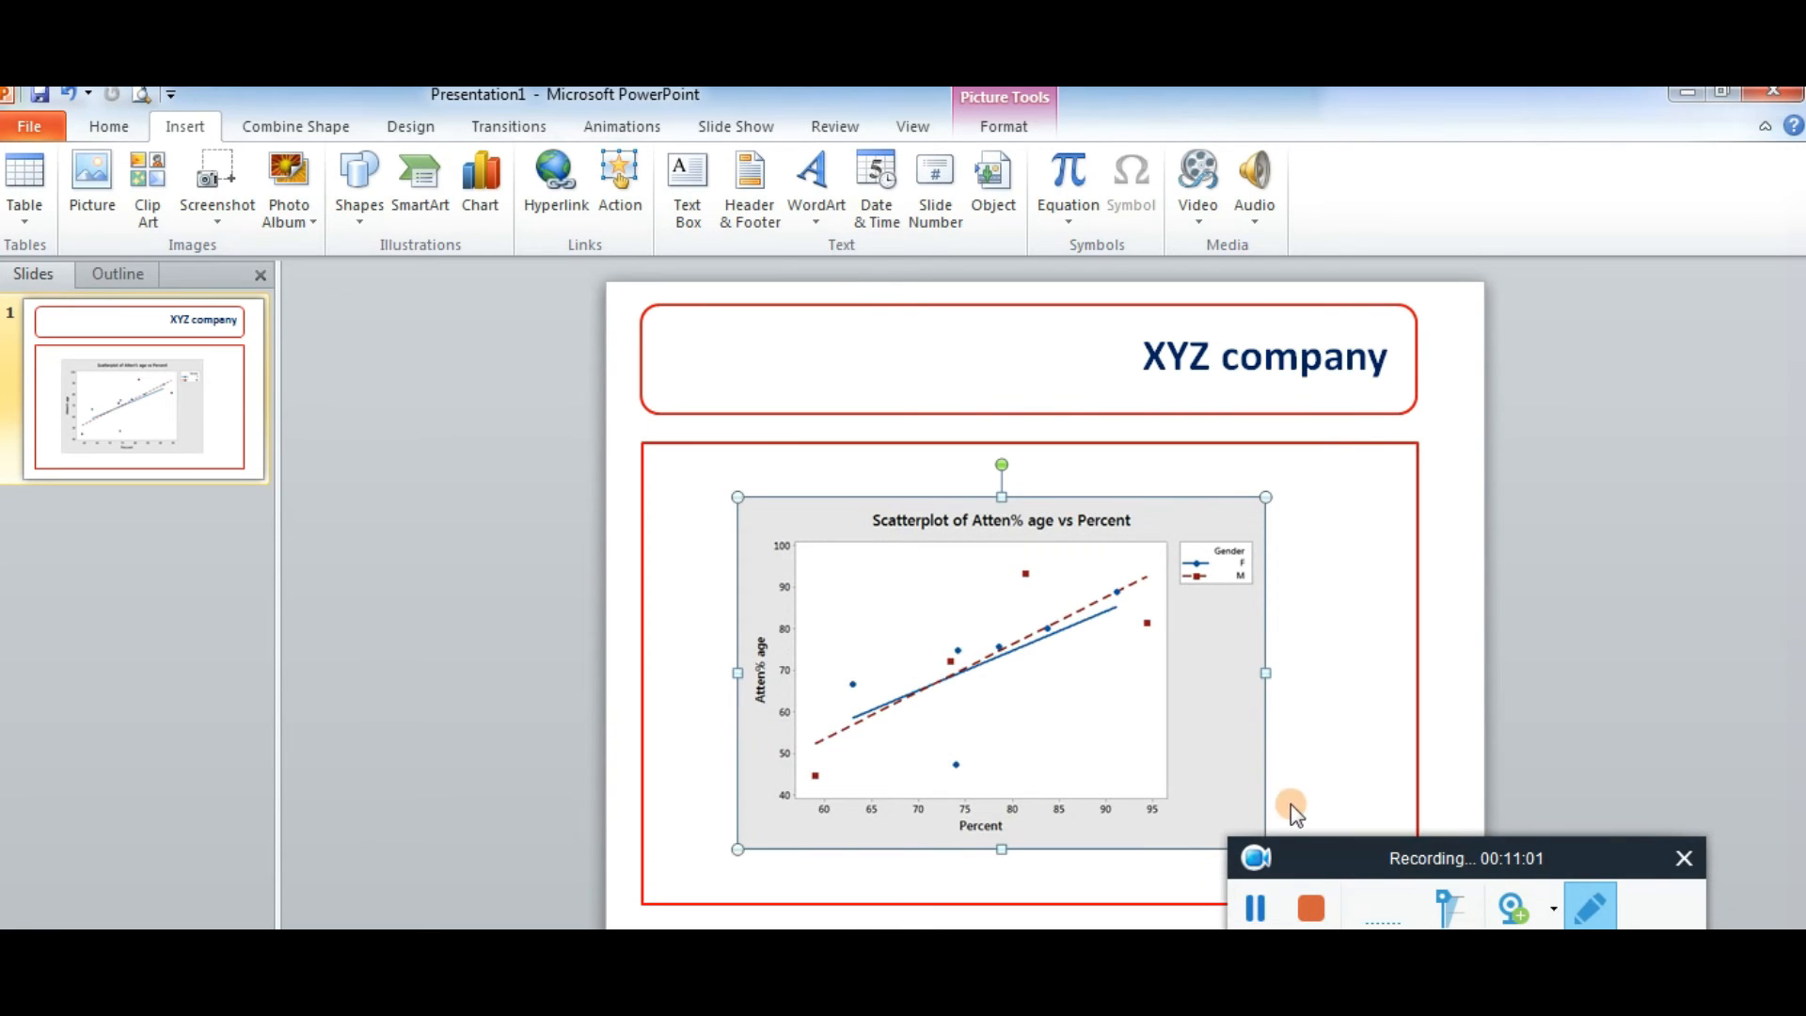
- Resize the pasted scatterplot picture to fill the slide's content box
drag(1265, 673, 1375, 670)
drag(737, 672, 693, 673)
drag(1033, 496, 1034, 456)
mouse_move(1031, 849)
mouse_down()
mouse_move(1011, 873)
mouse_move(1030, 882)
mouse_up()
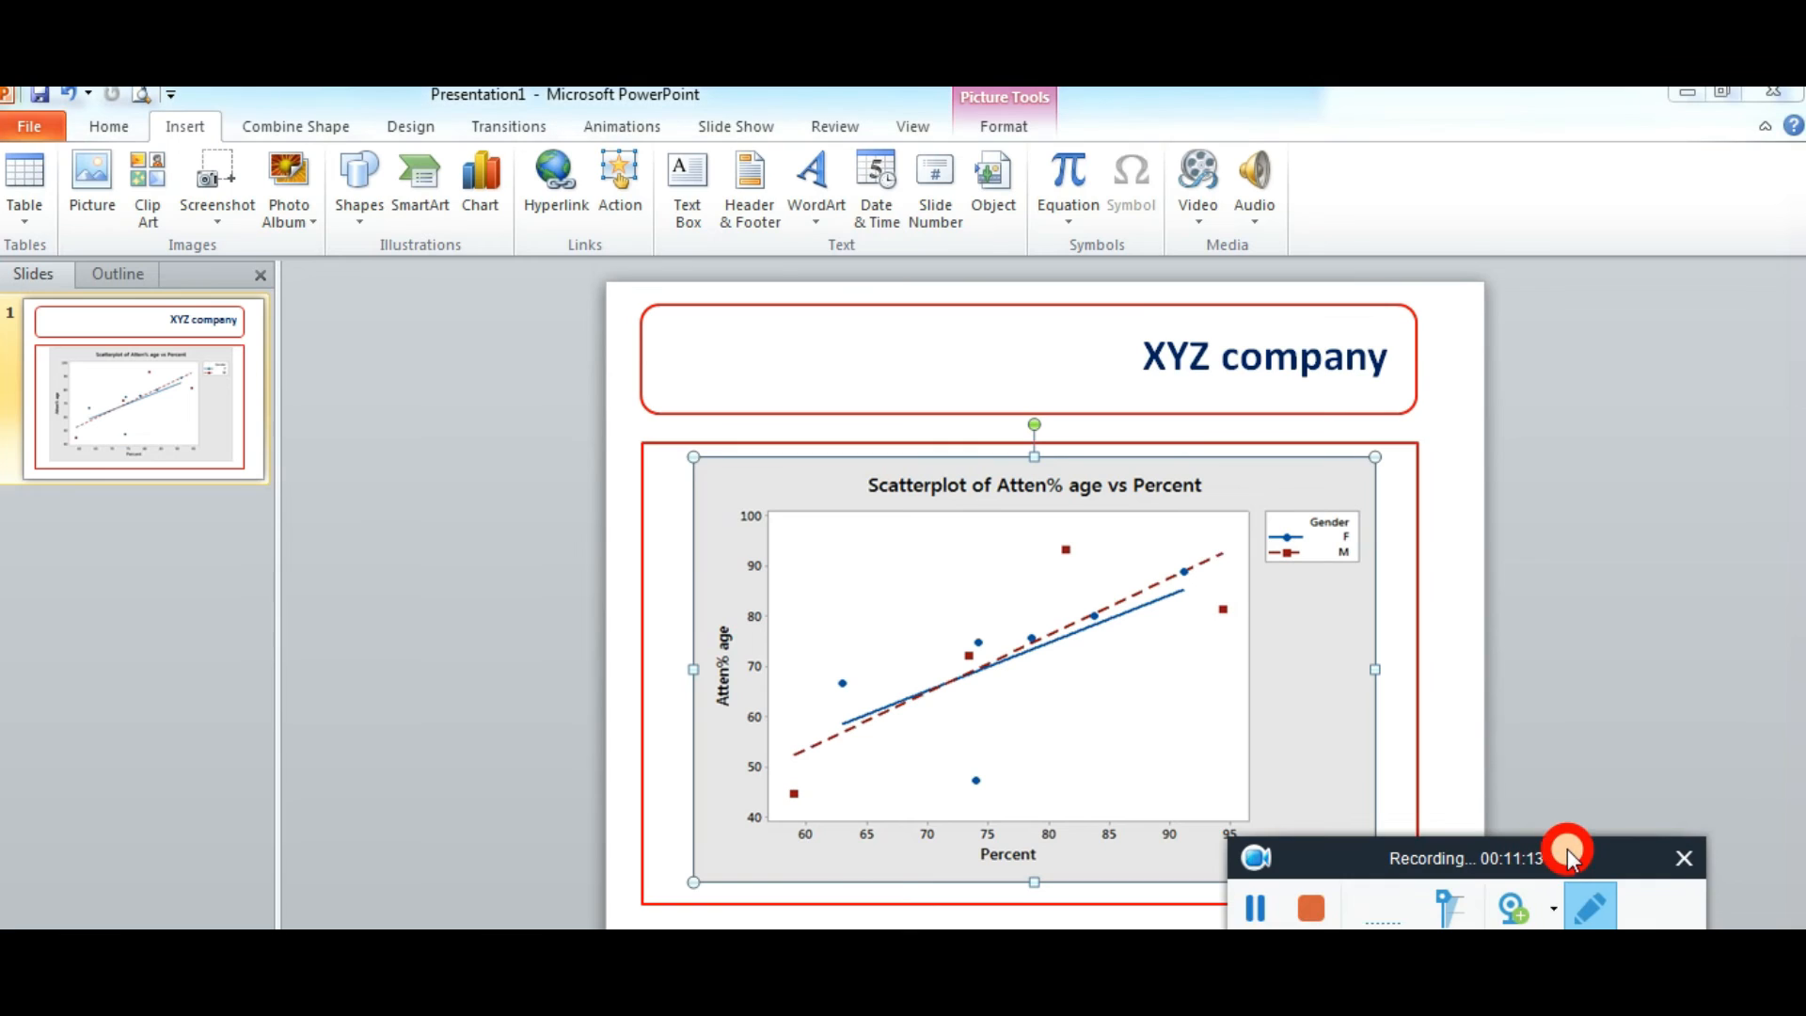
- Return to Minitab and tile all of its windows
drag(1571, 846, 1572, 950)
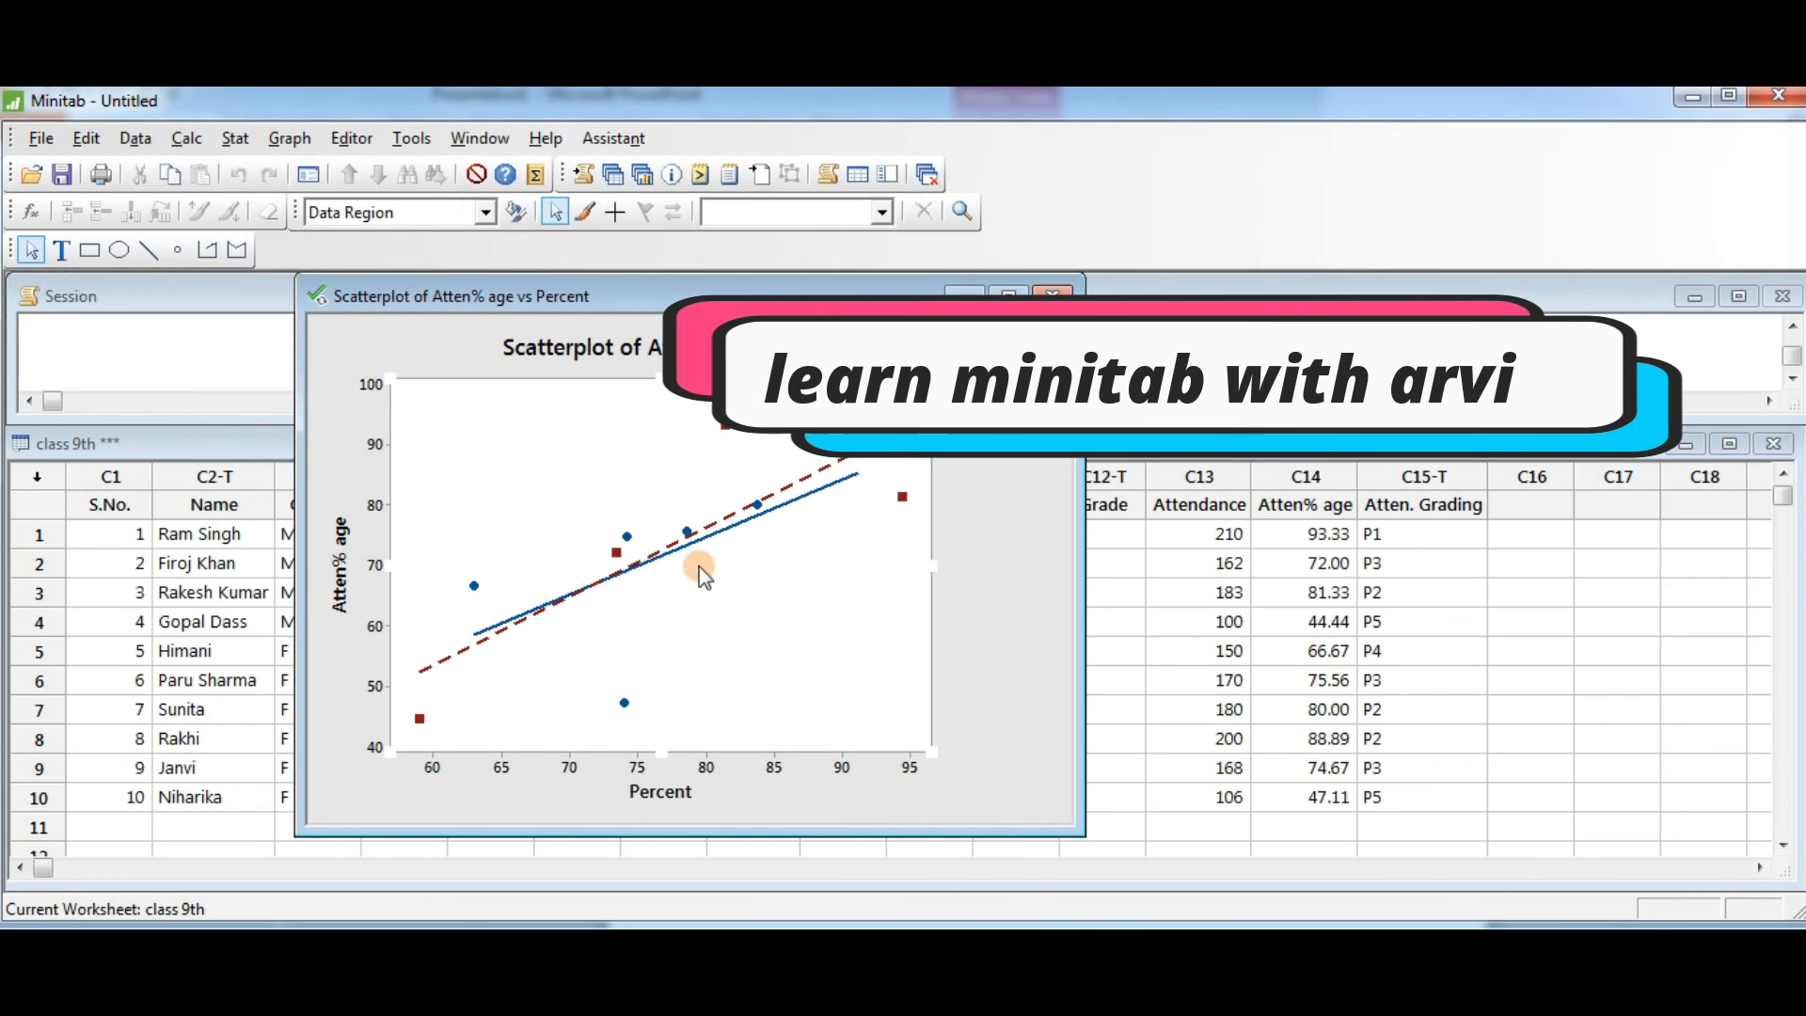
click(477, 139)
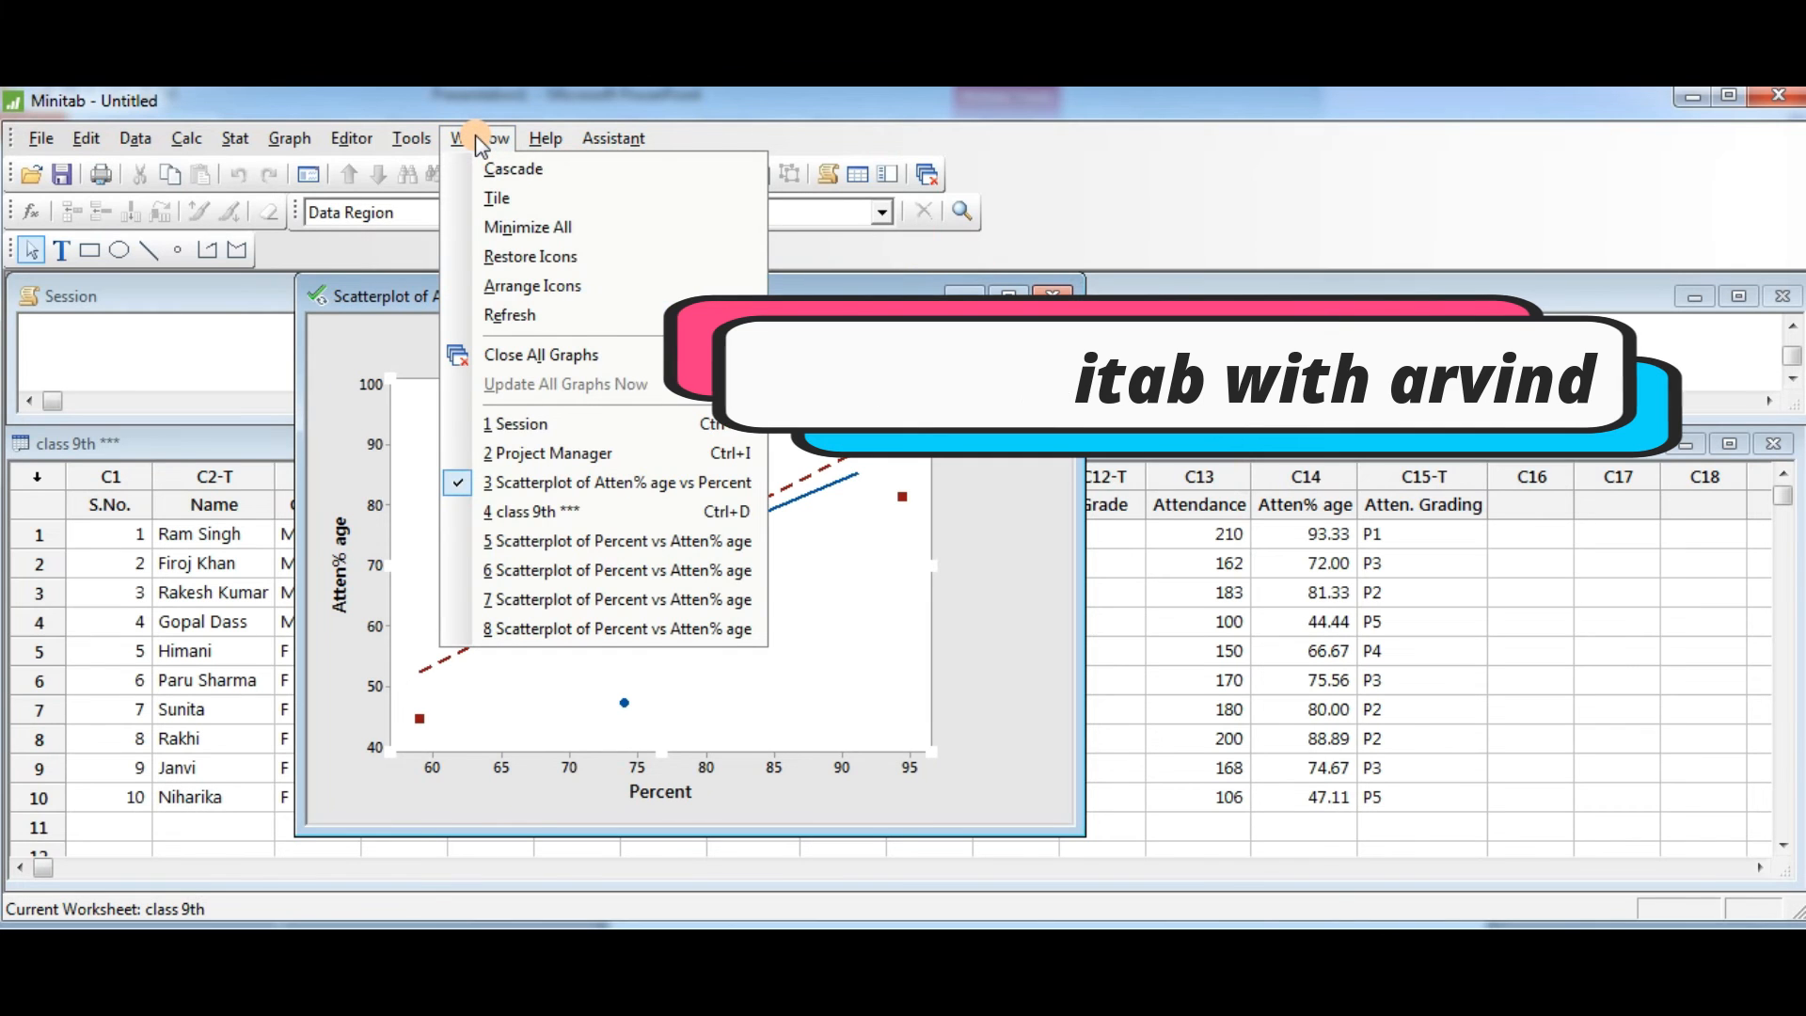
click(500, 199)
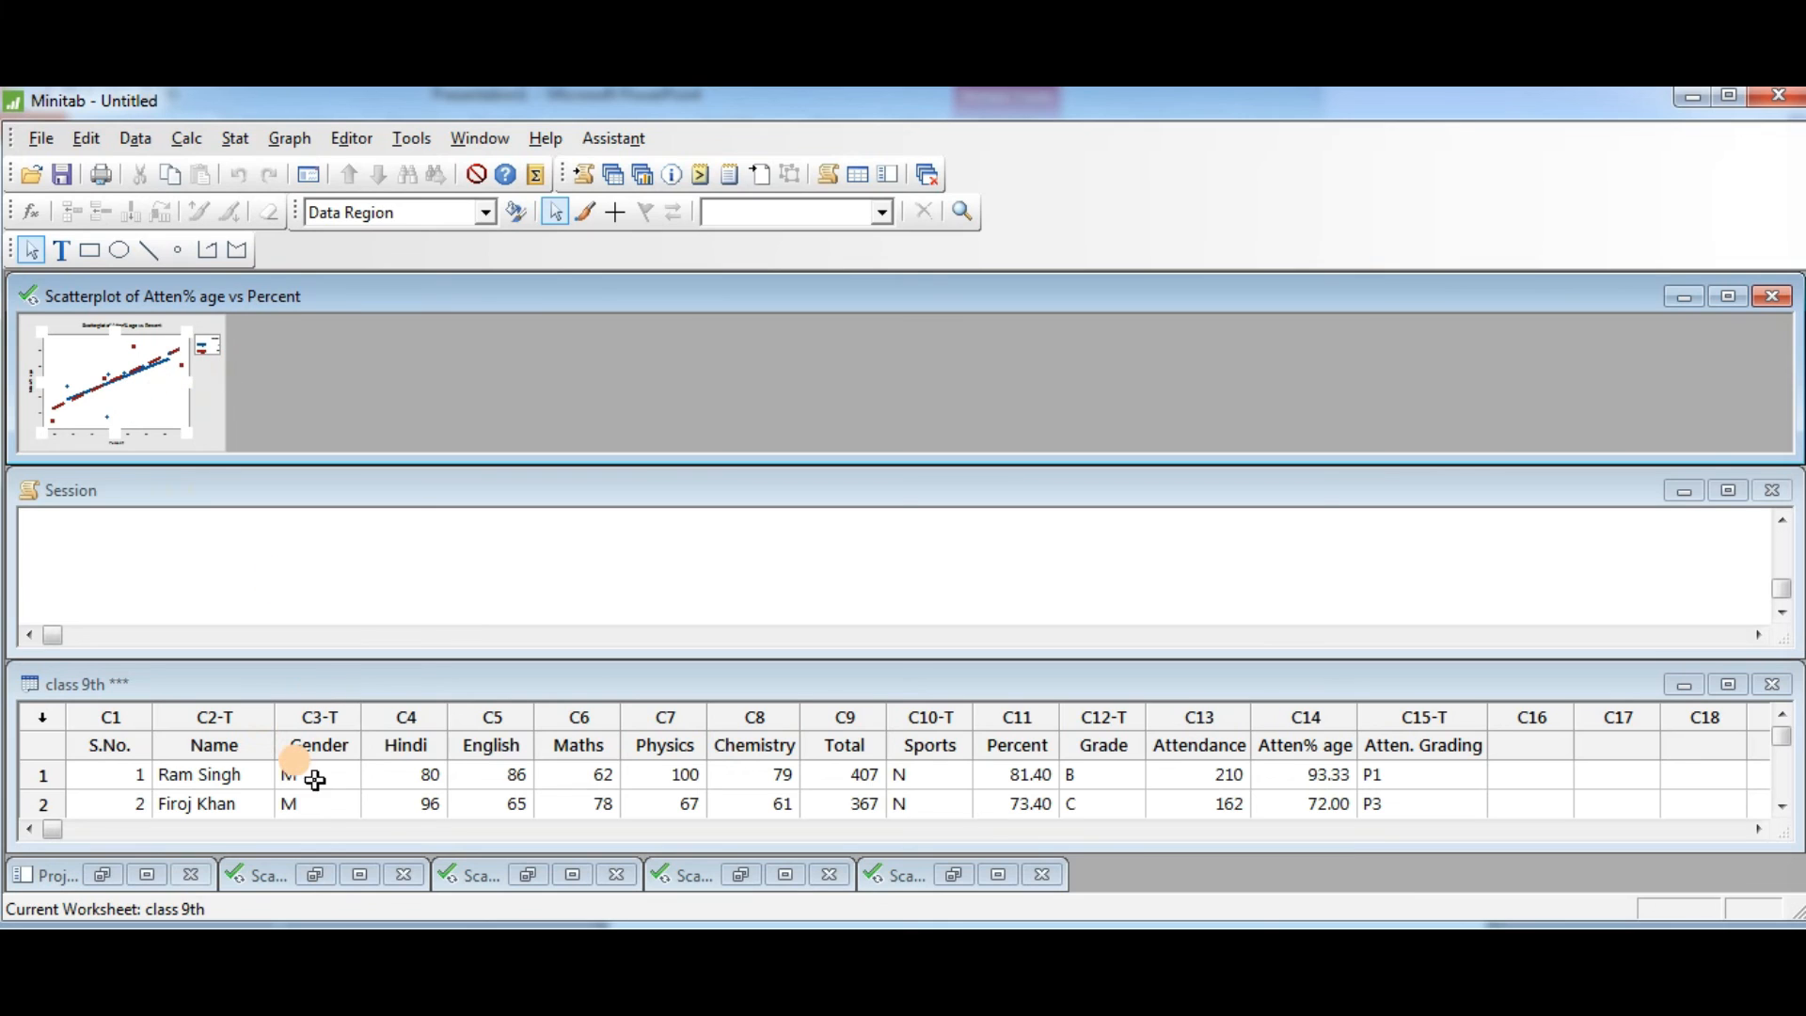
- Restore the minimized Percent vs Atten% age scatterplot windows, maximizing the last one
click(320, 877)
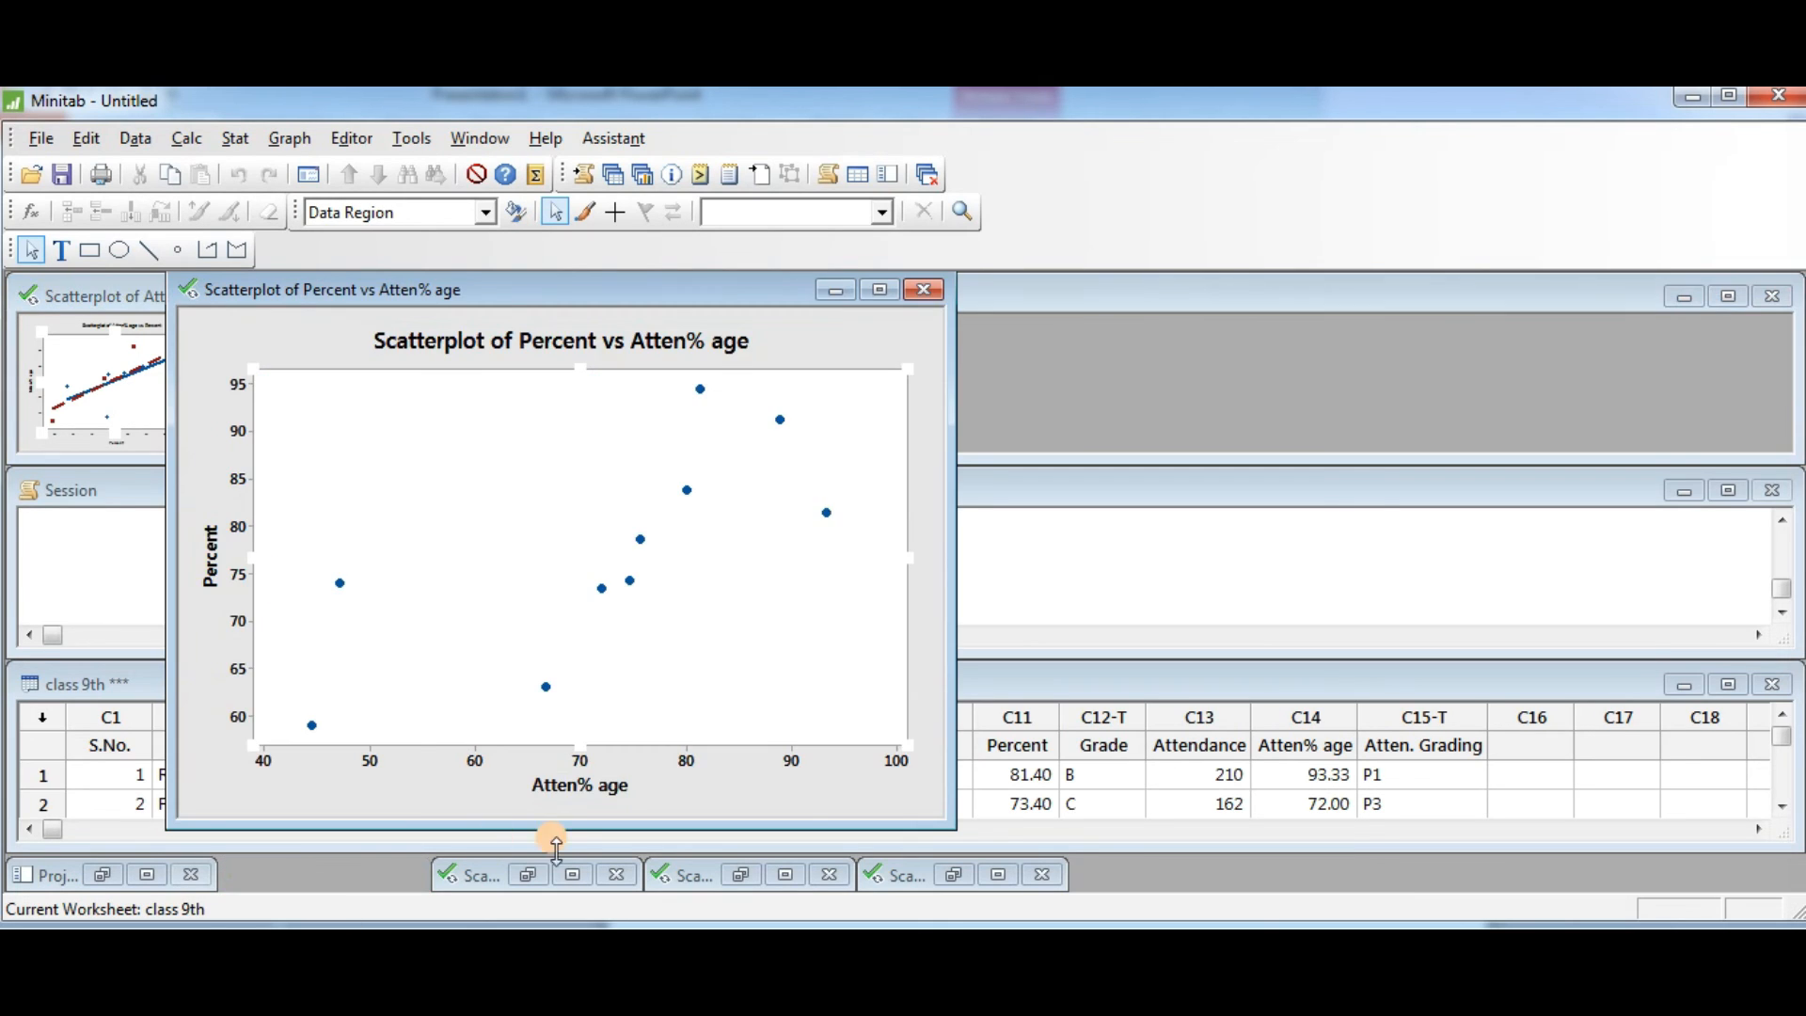
click(527, 874)
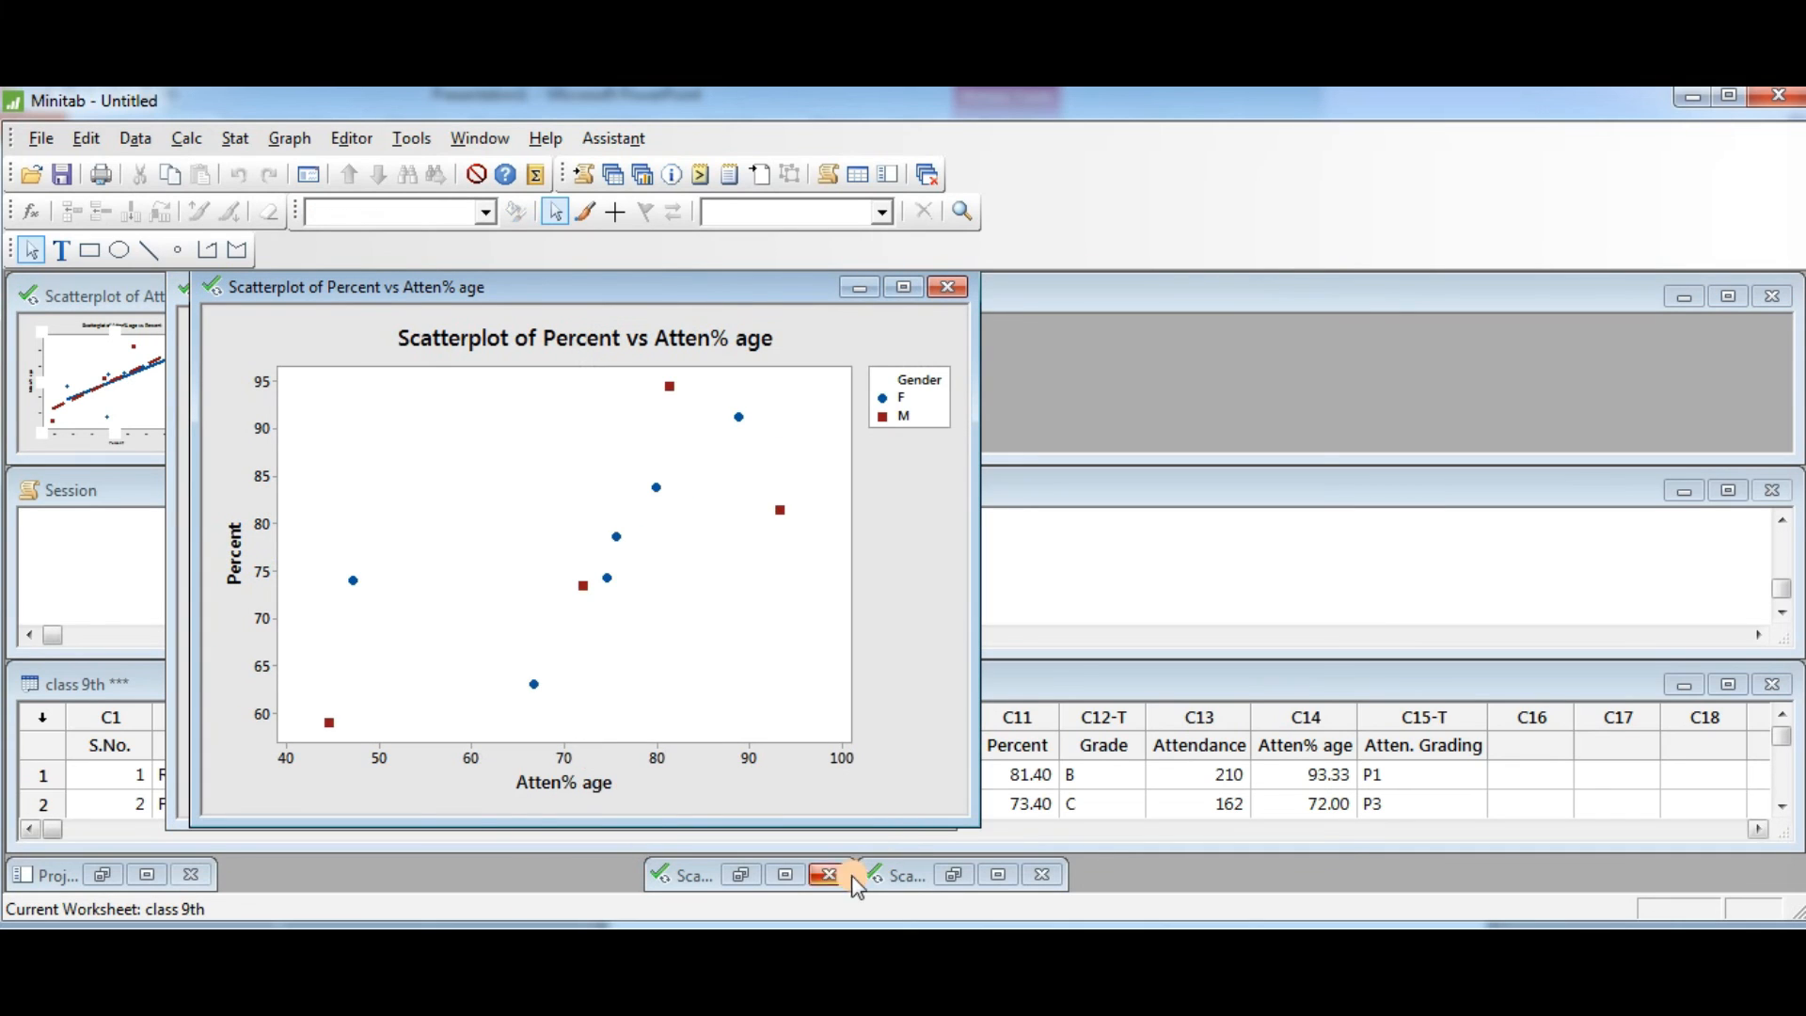
click(783, 876)
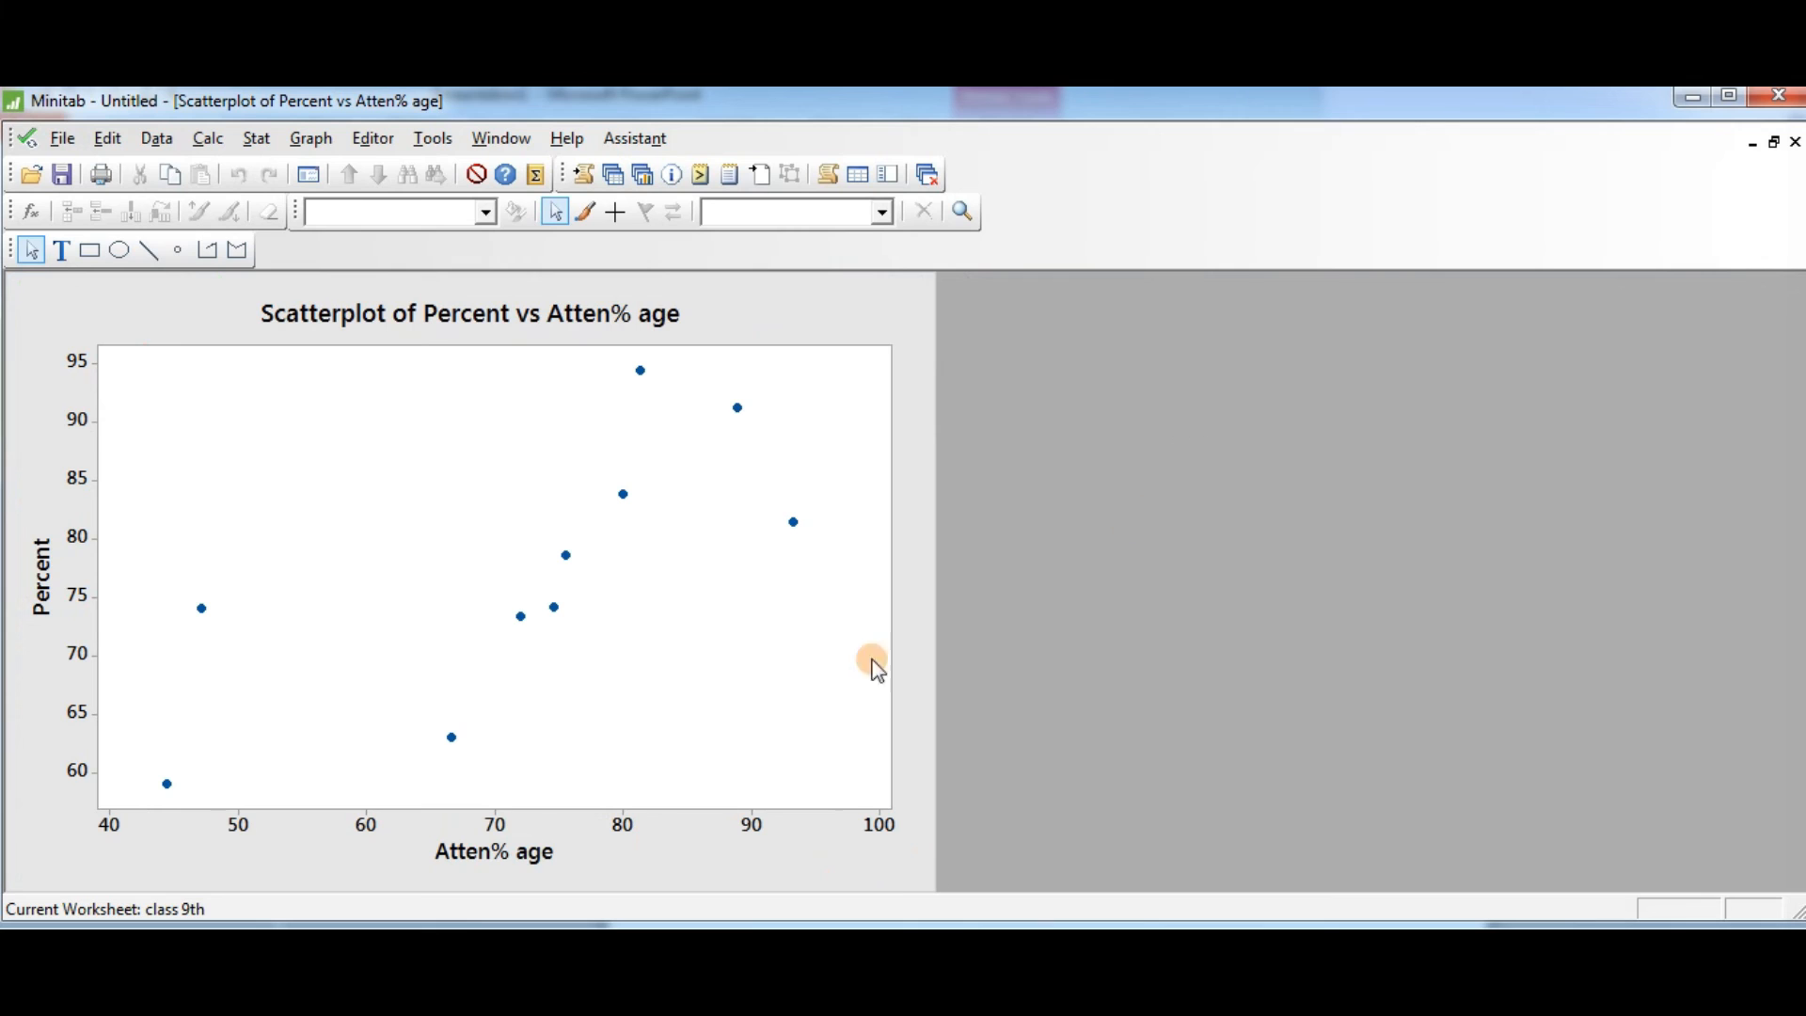
- Tile all windows again and select the data symbols in the top-left Percent vs Atten% age scatterplot
click(490, 139)
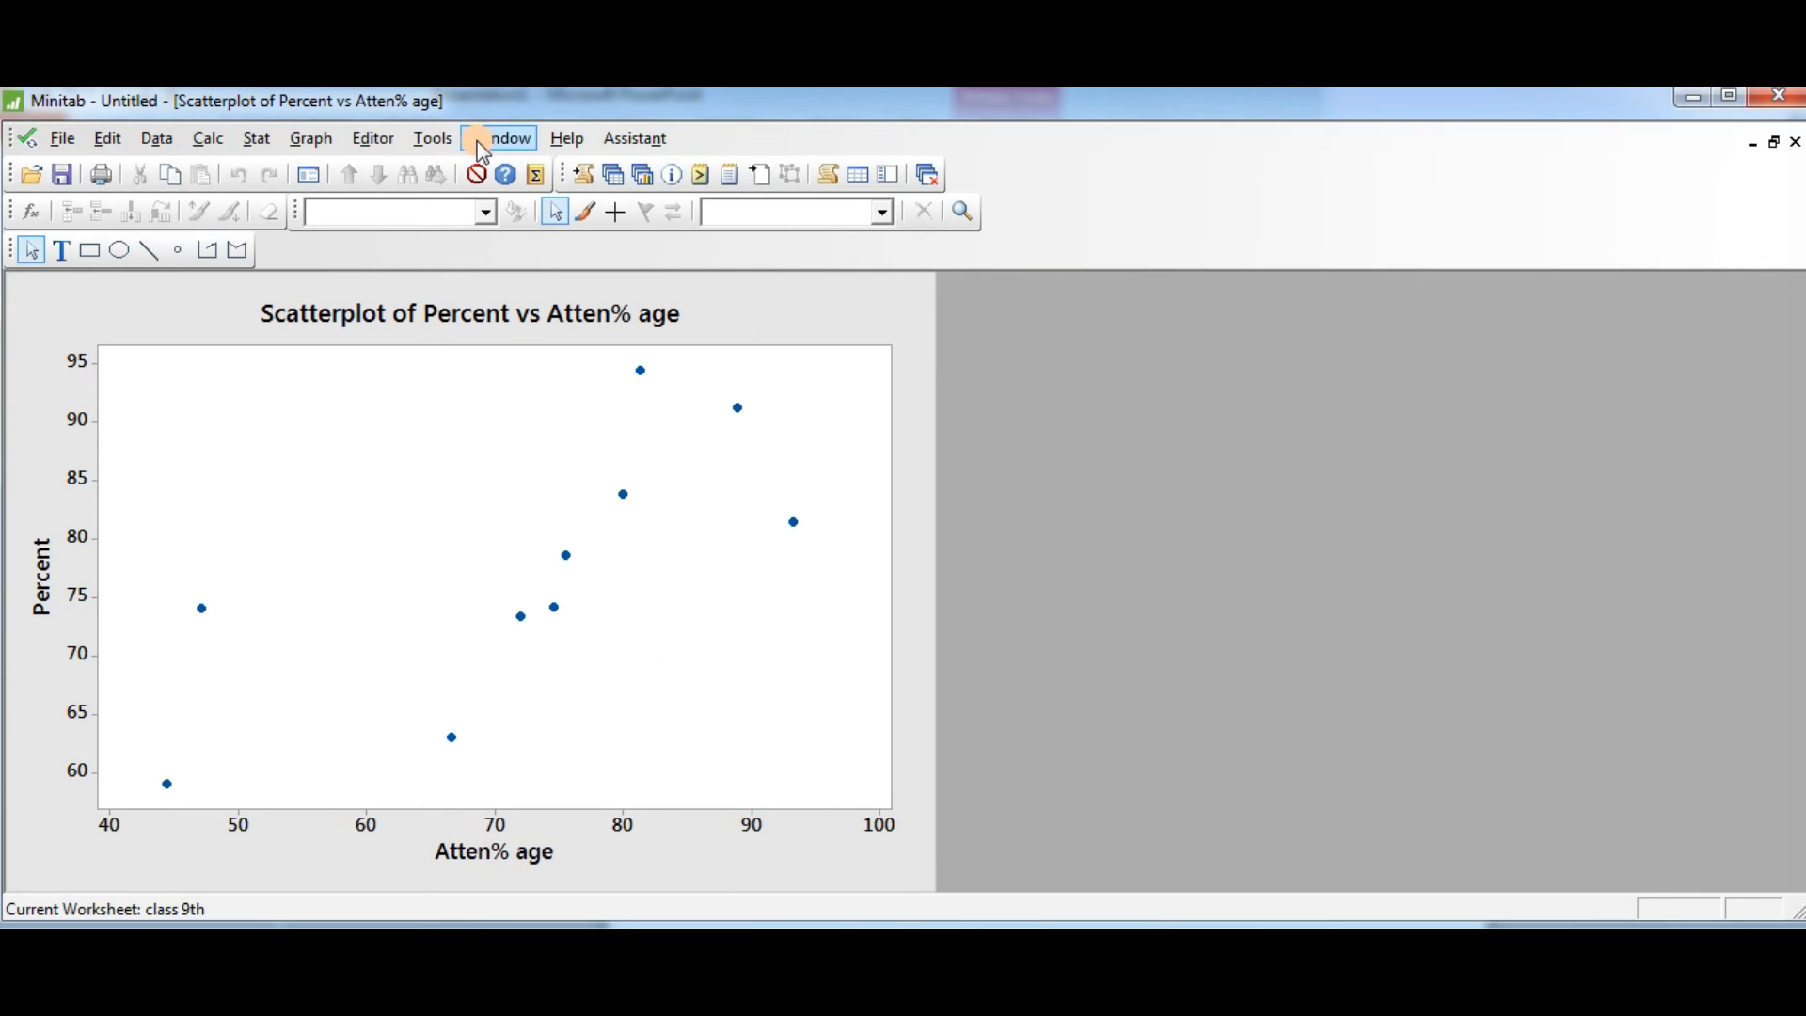
click(516, 198)
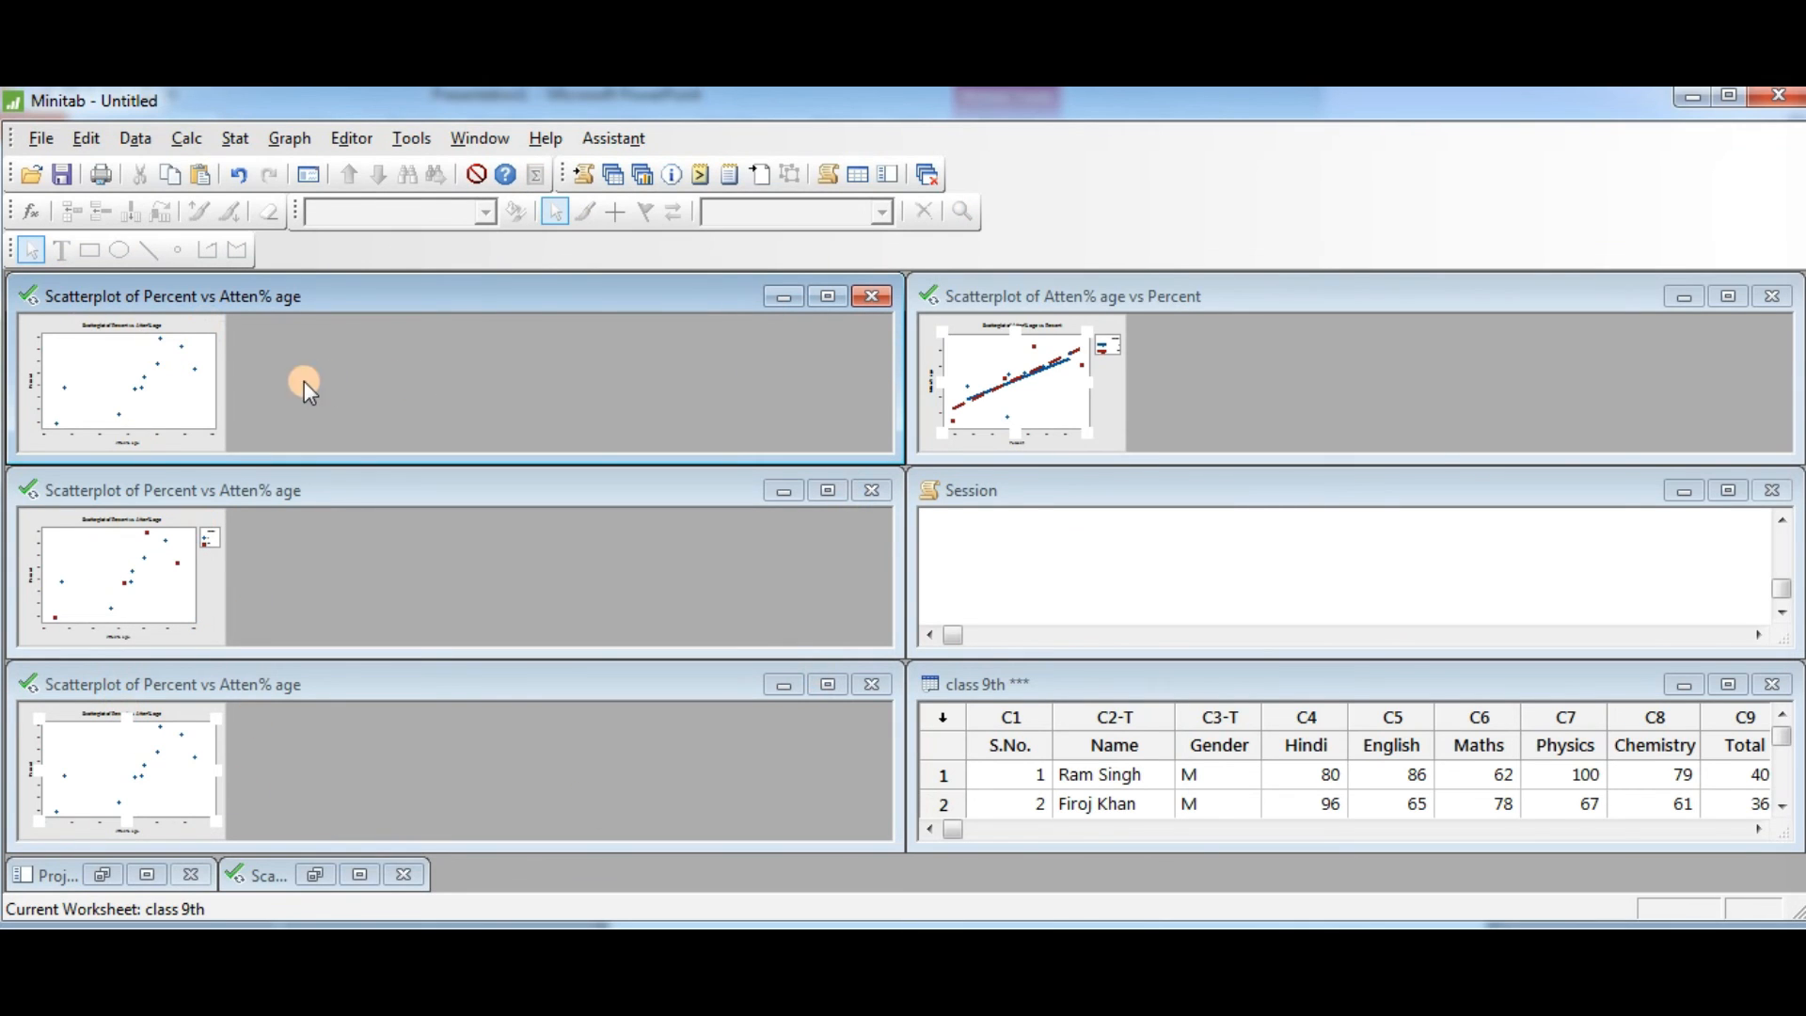
click(144, 376)
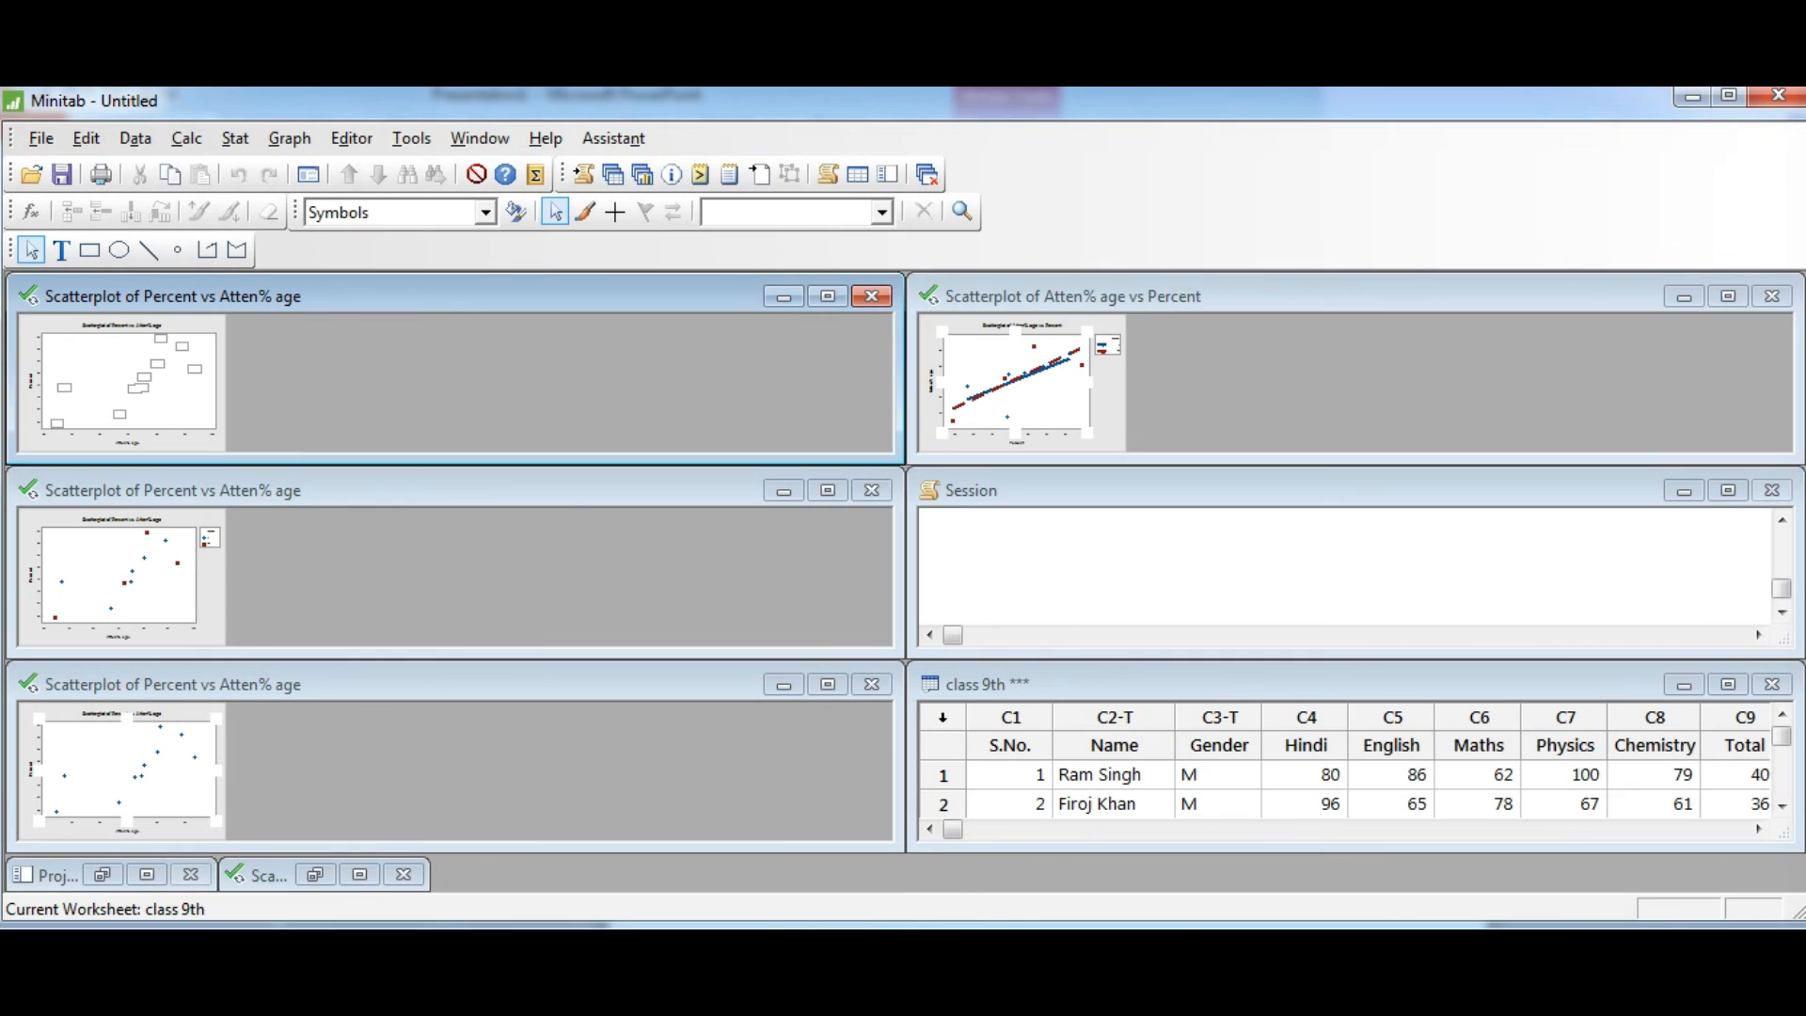
mouse_move(790, 1011)
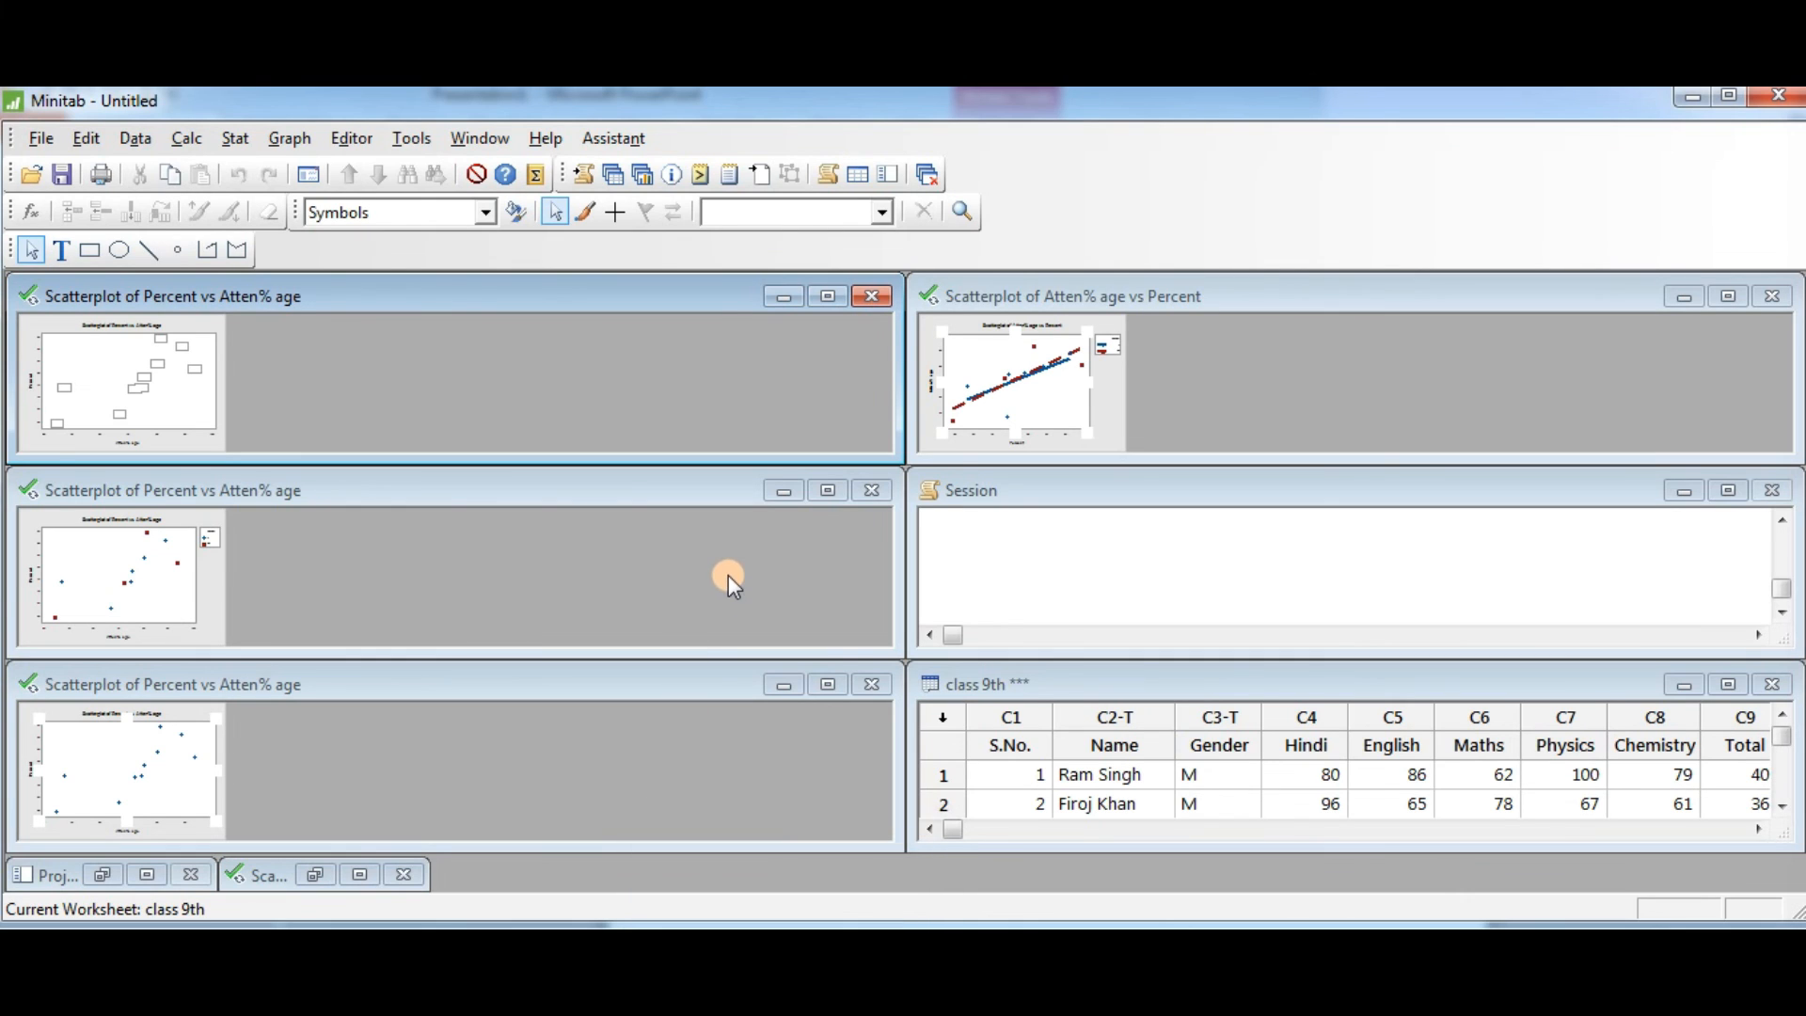